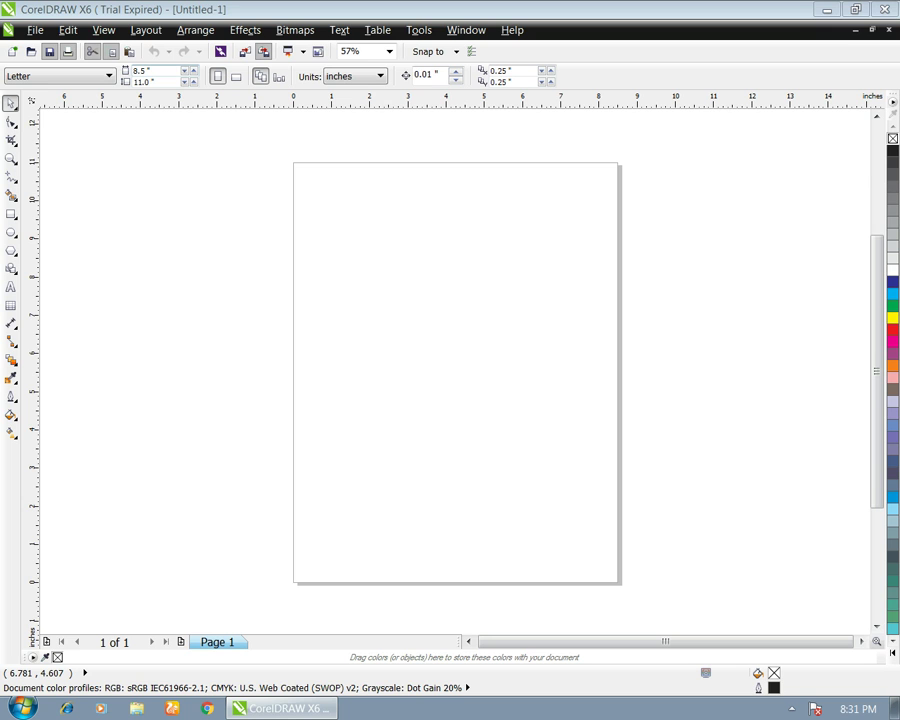
Step: Set the page size to 75 by 75 inches and add a rectangle frame matching the page
left_click(155, 70)
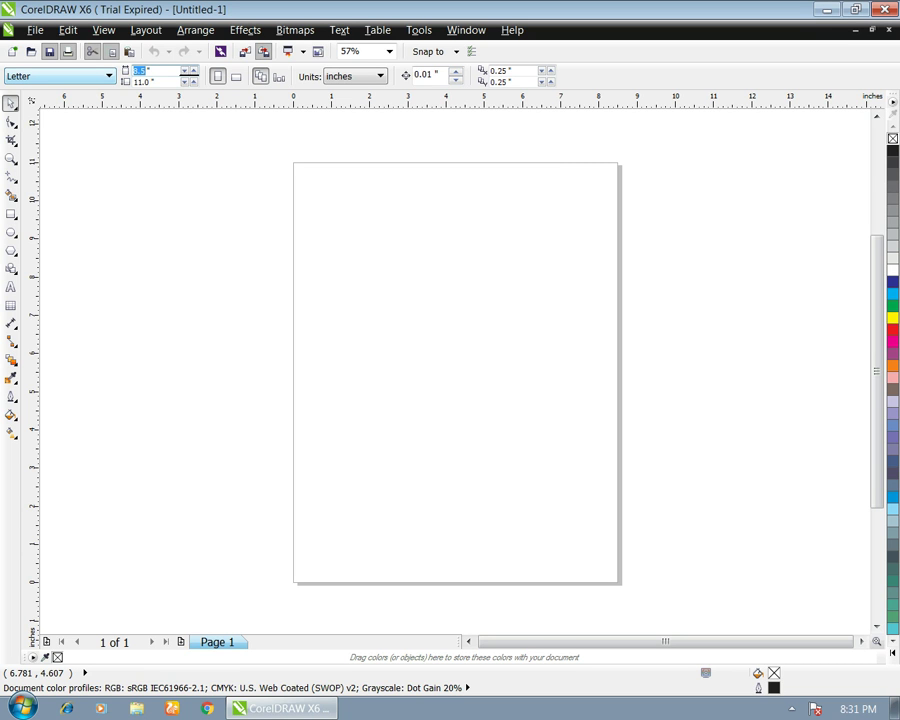
type("75")
key("Tab")
type("75")
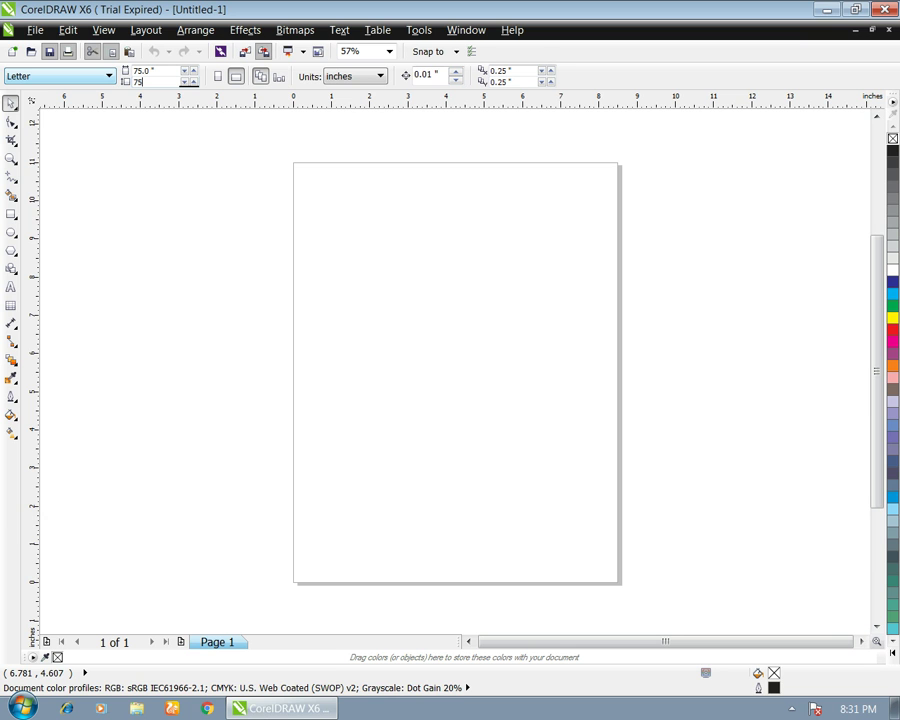
key("Return")
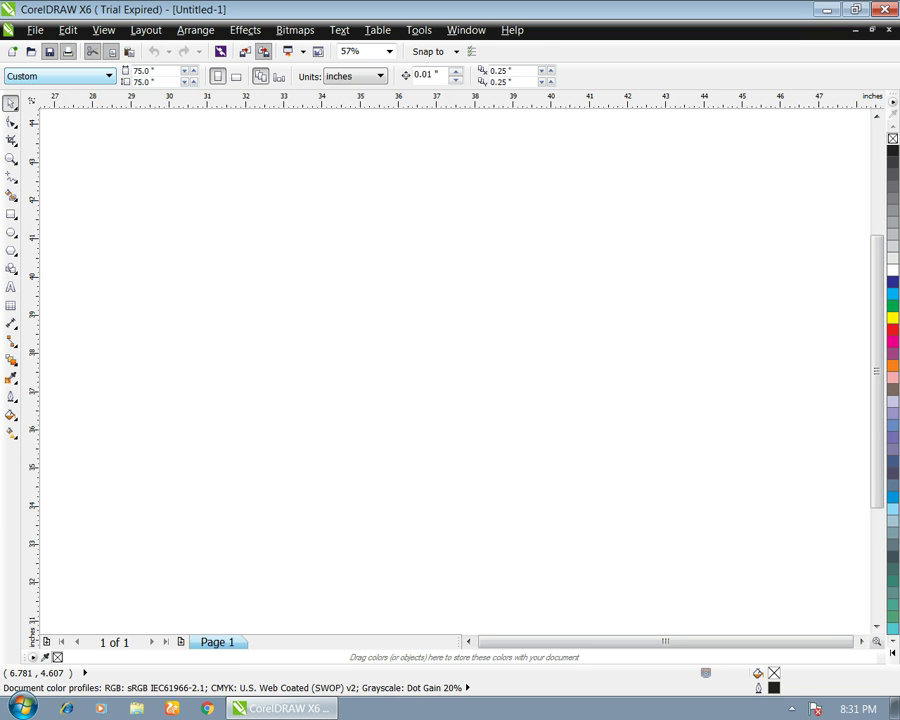
scroll(266, 170, "down", 4)
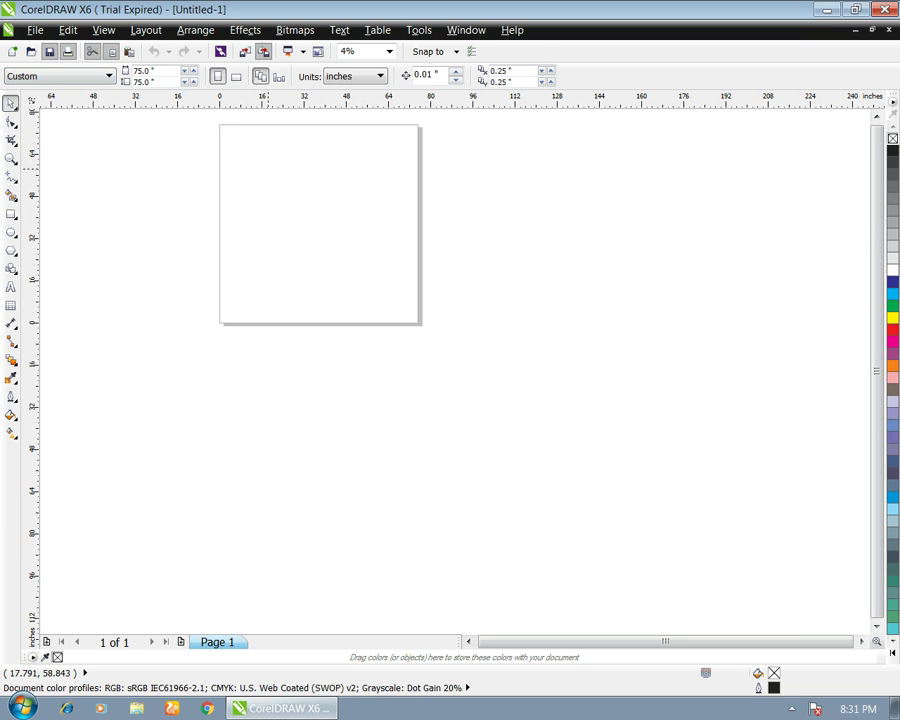
scroll(218, 119, "up", 1)
scroll(218, 119, "up", 1)
scroll(218, 119, "down", 1)
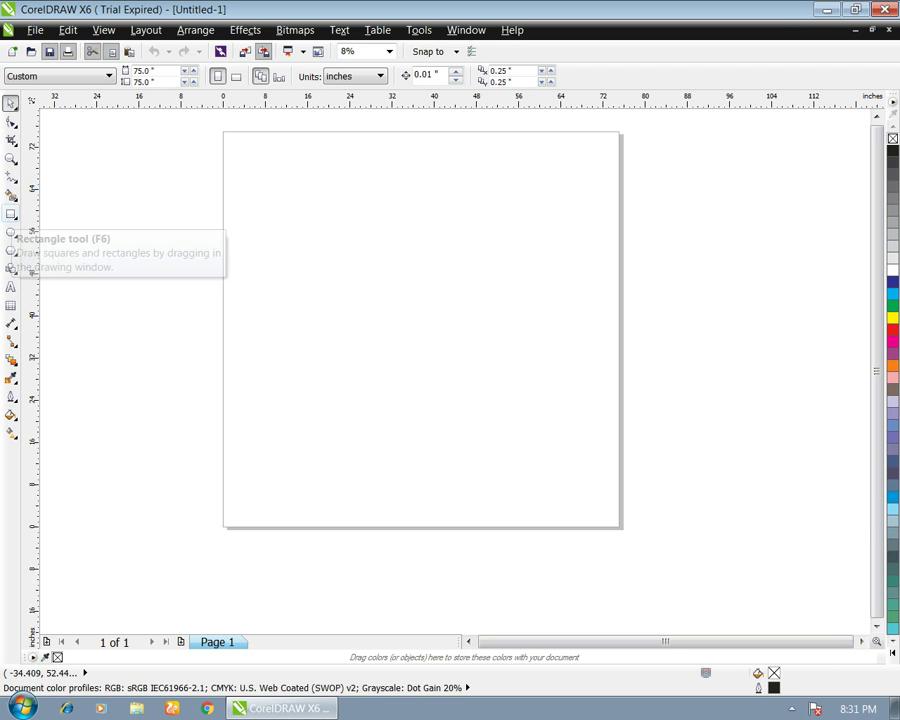
double_click(11, 214)
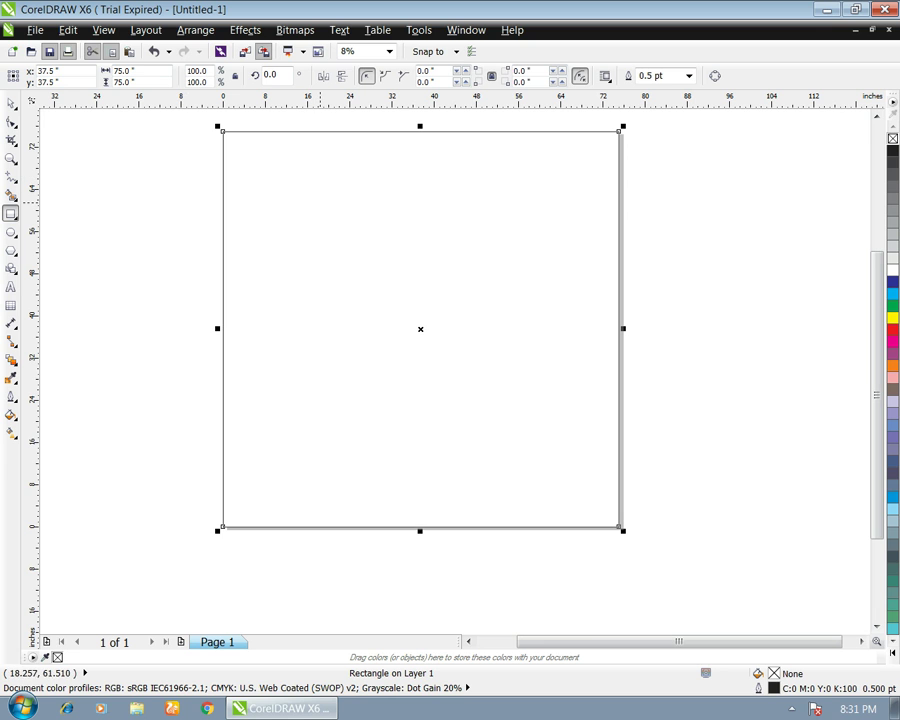
Step: Draw a rectangle outside the page's left edge and set its size to 30 by 30 inches
mouse_move(80, 213)
left_mouse_down()
mouse_move(137, 252)
mouse_move(172, 293)
left_mouse_up()
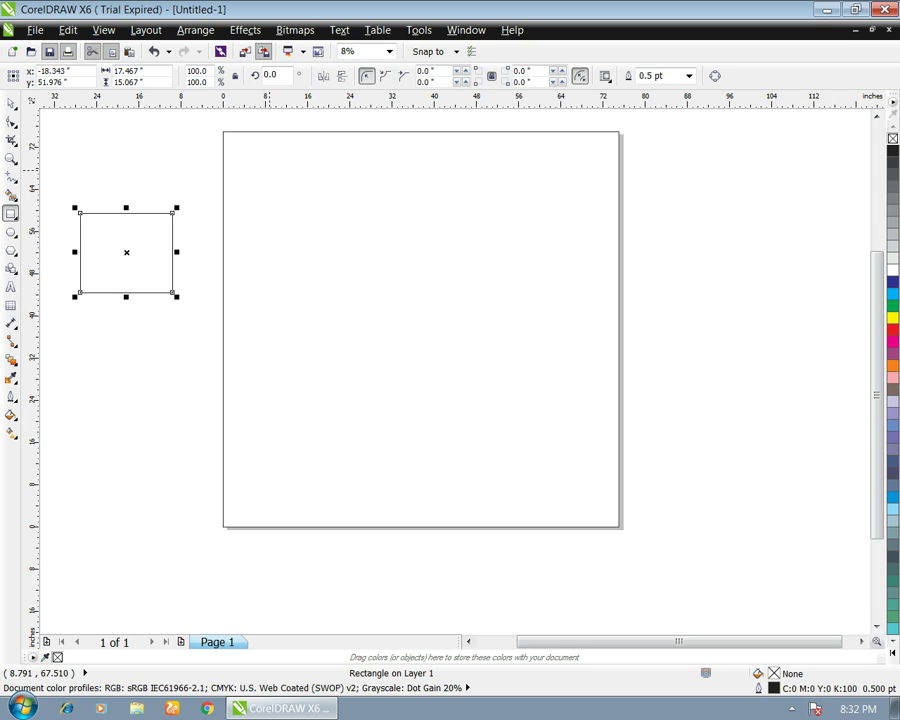
left_click(128, 71)
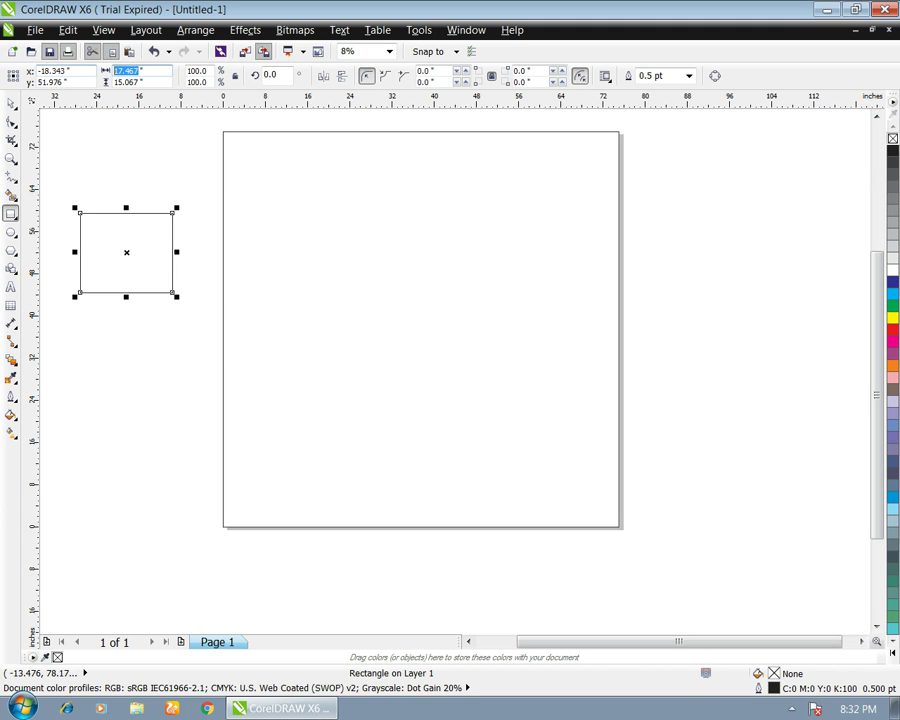
type("30")
key("Tab")
type("30")
key("Return")
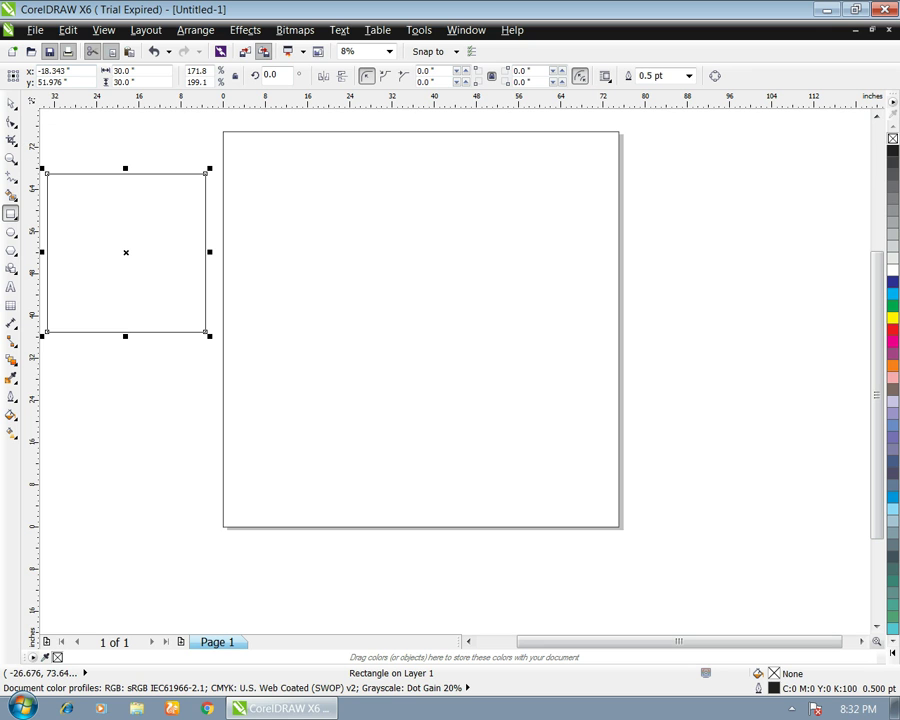
Step: Move the 30-inch square onto the page and back so it overlaps the frame's left edge
key("space")
left_click_drag(107, 187, 318, 273)
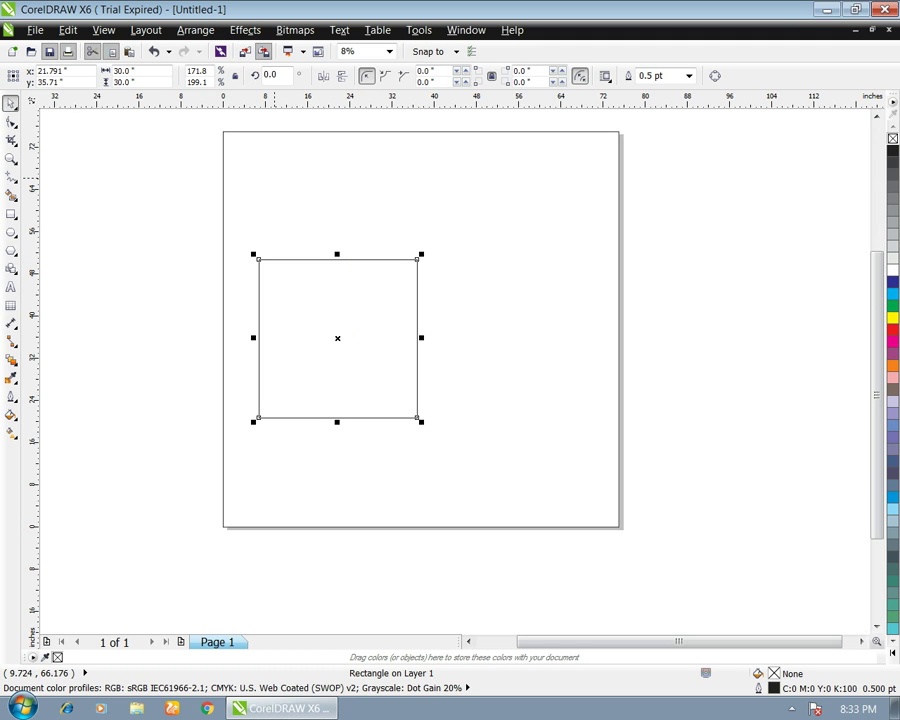
left_click_drag(305, 259, 134, 239)
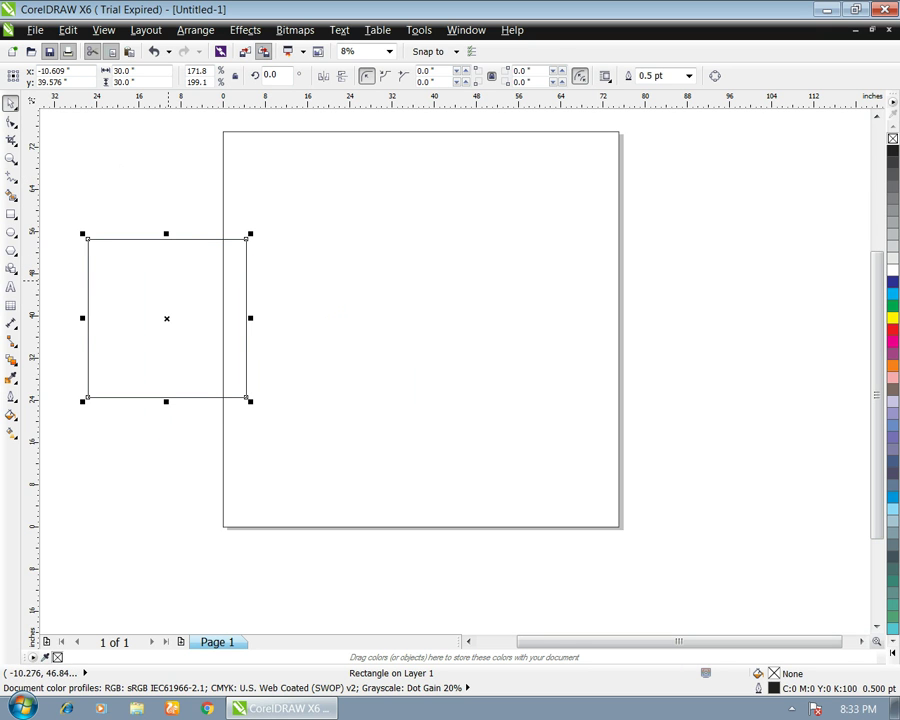
key("ctrl+a")
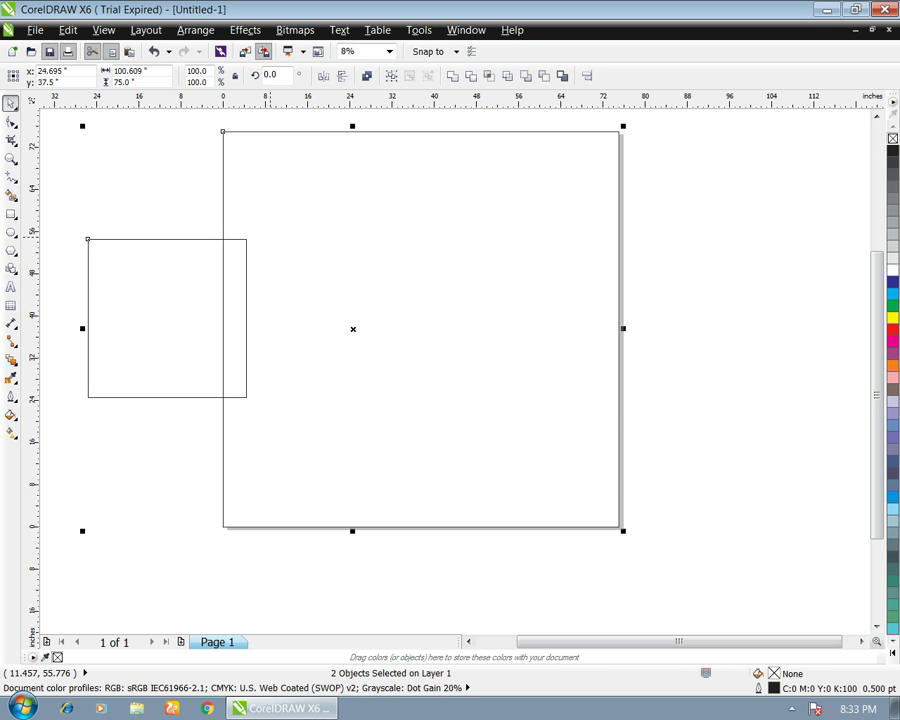
left_click(74, 185)
left_click(124, 269)
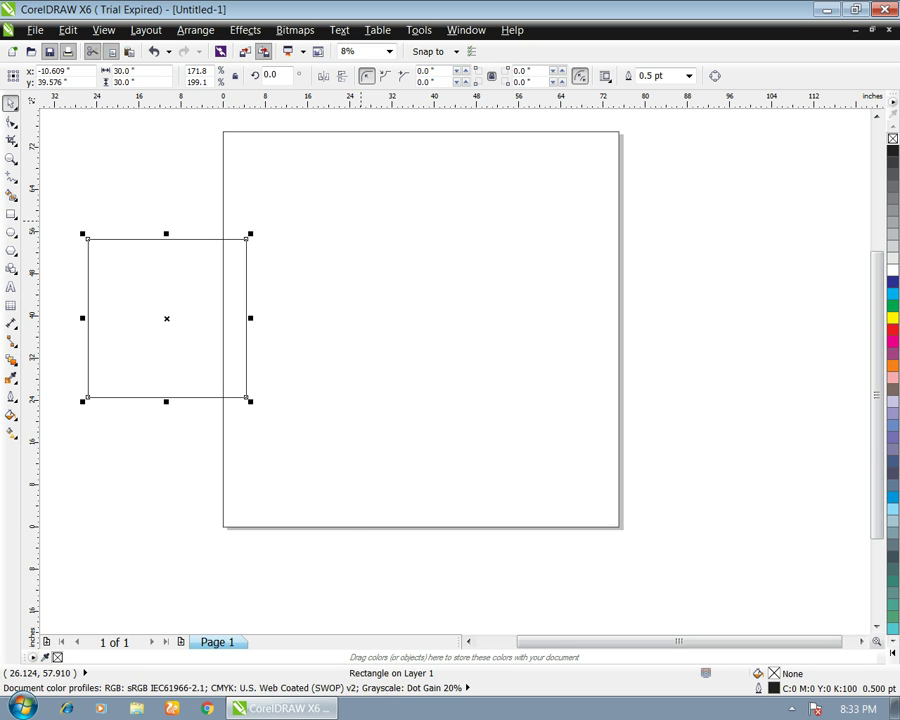
Step: Align the 30-inch square with the page frame's center, top and left edges so it sits in the upper-left corner
key("ctrl+a")
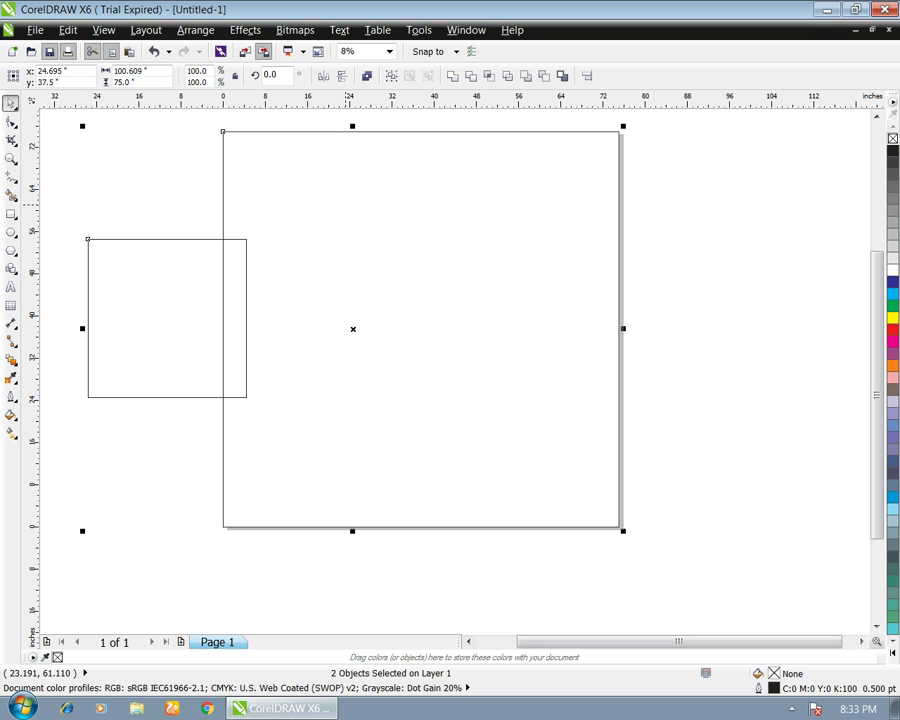
key("c")
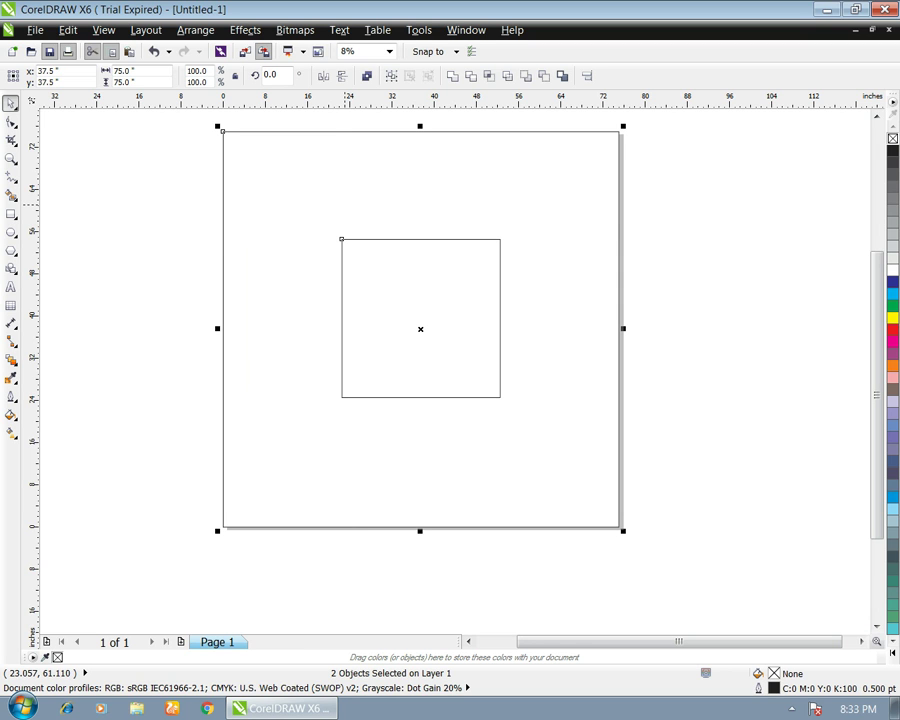
key("t")
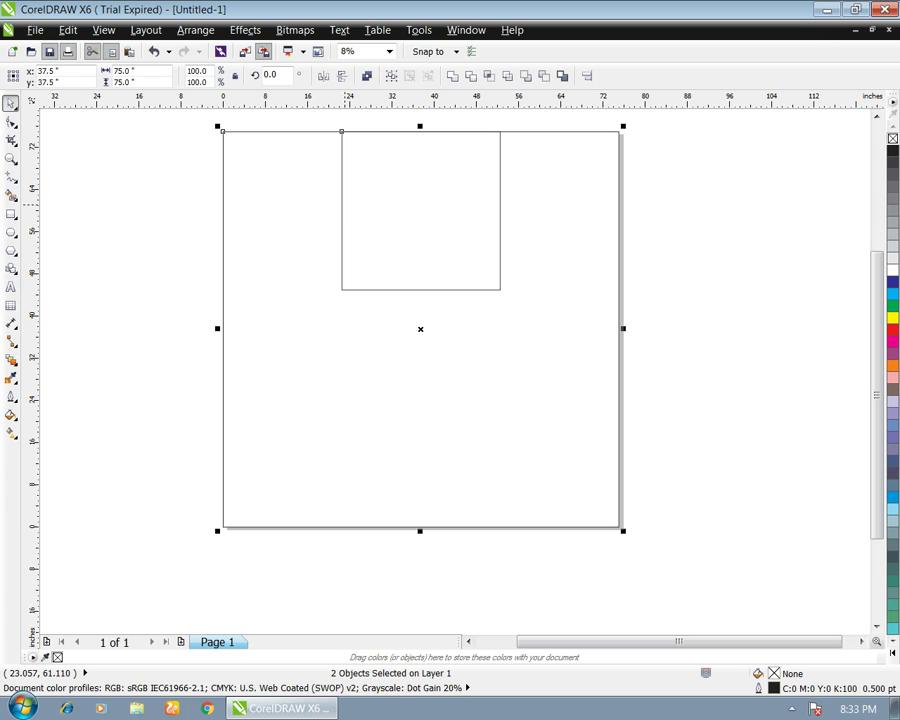
key("l")
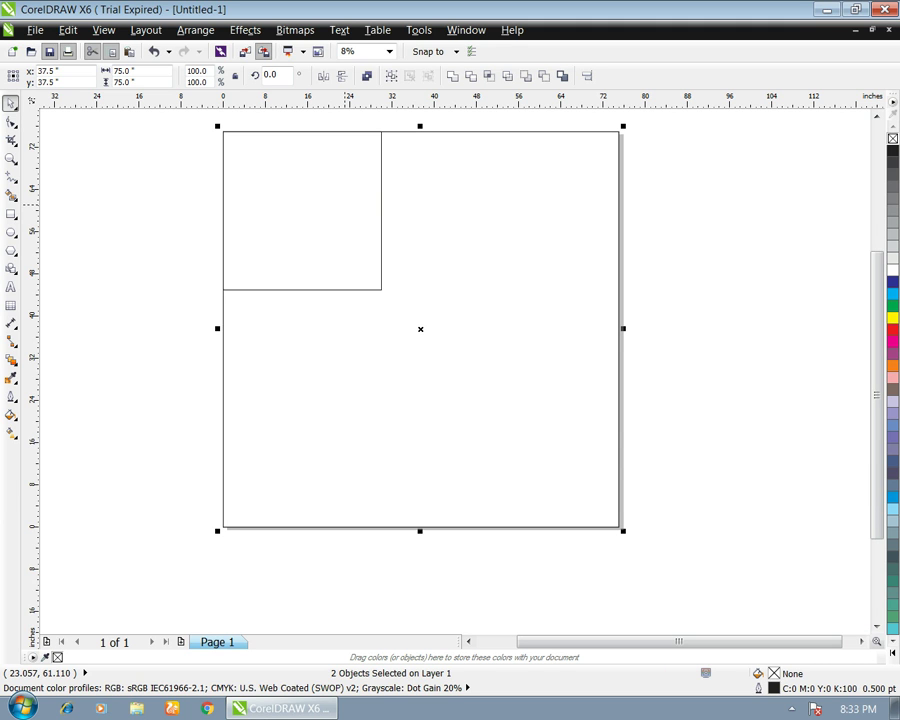
Step: Place copies of the 30-inch square in the frame's upper-right, lower-right and lower-left corners
key("r")
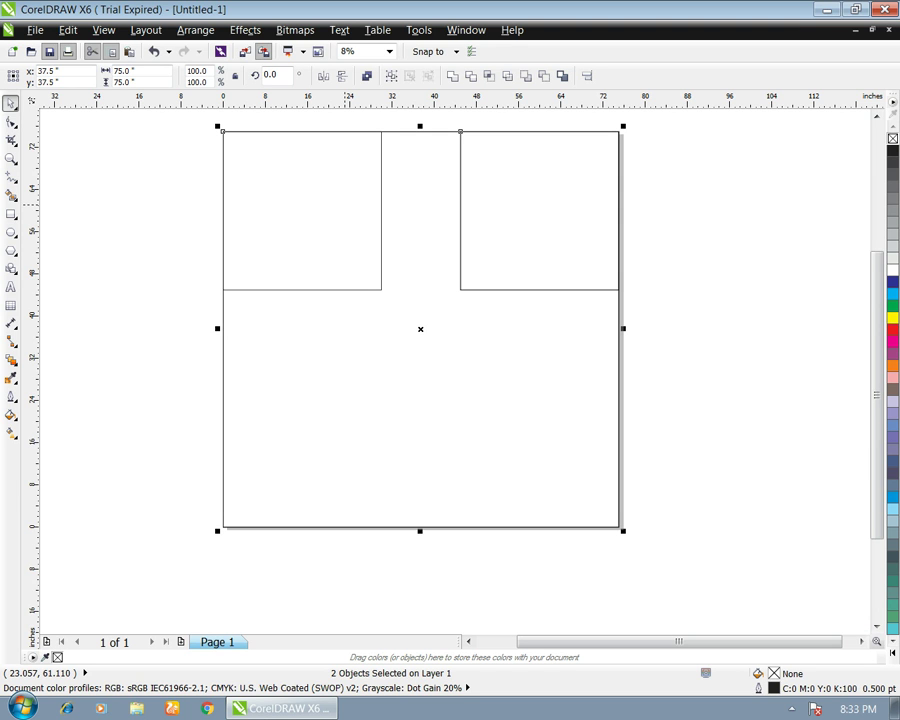
key("b")
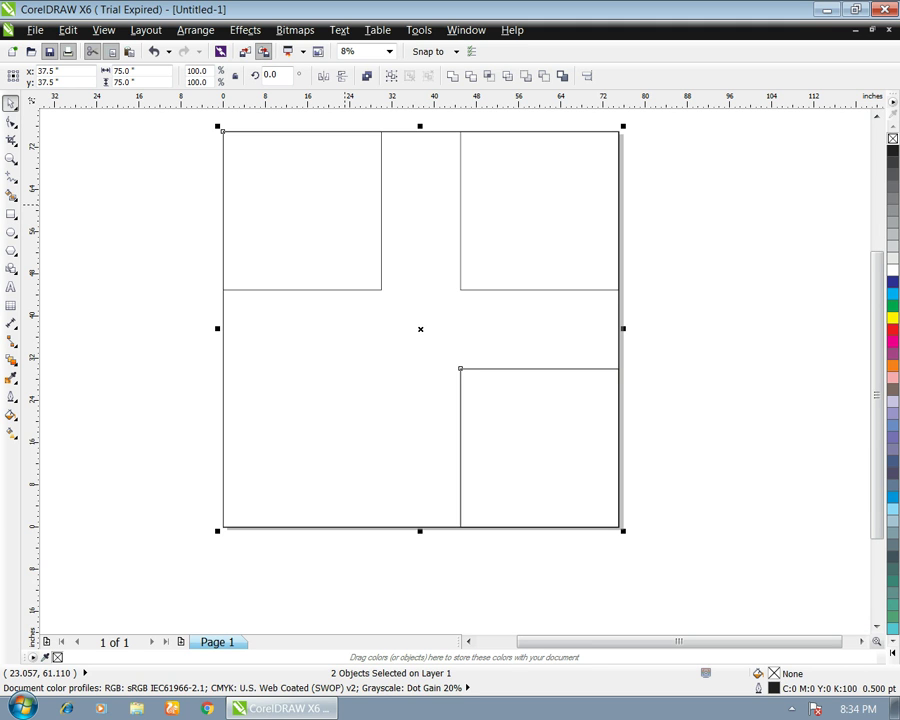
key("l")
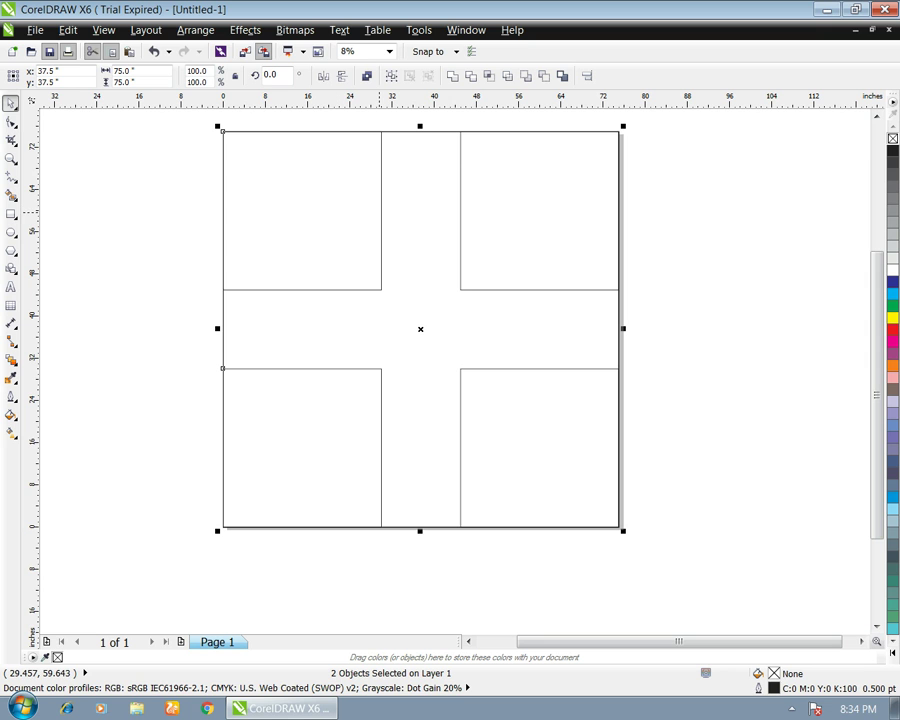
key("Escape")
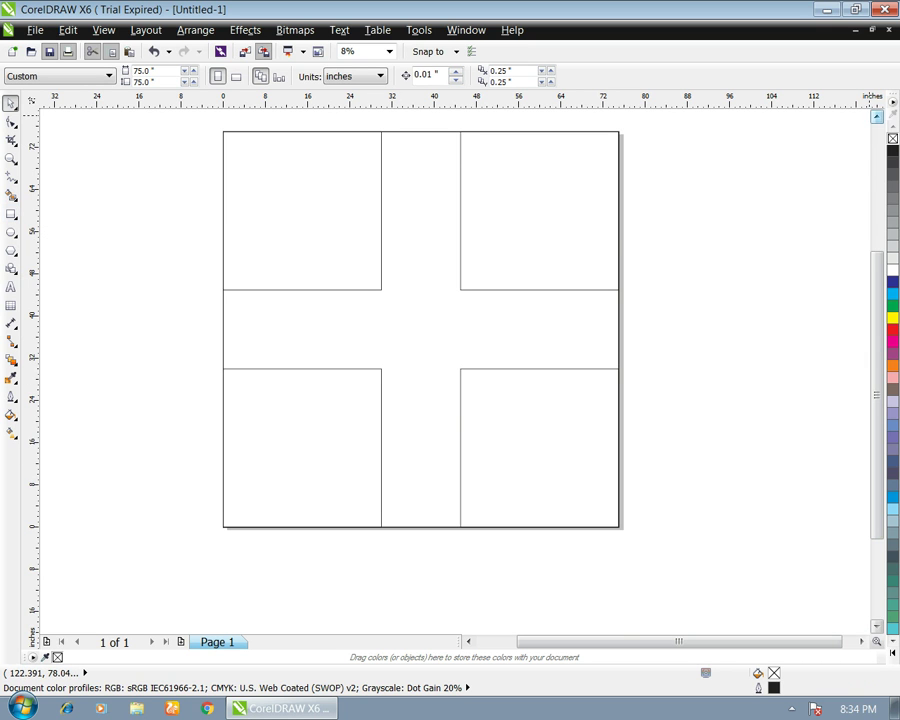
Step: Draw a small rectangle outside the page's upper-left corner and set its size to 5 by 5 inches
left_click(877, 116)
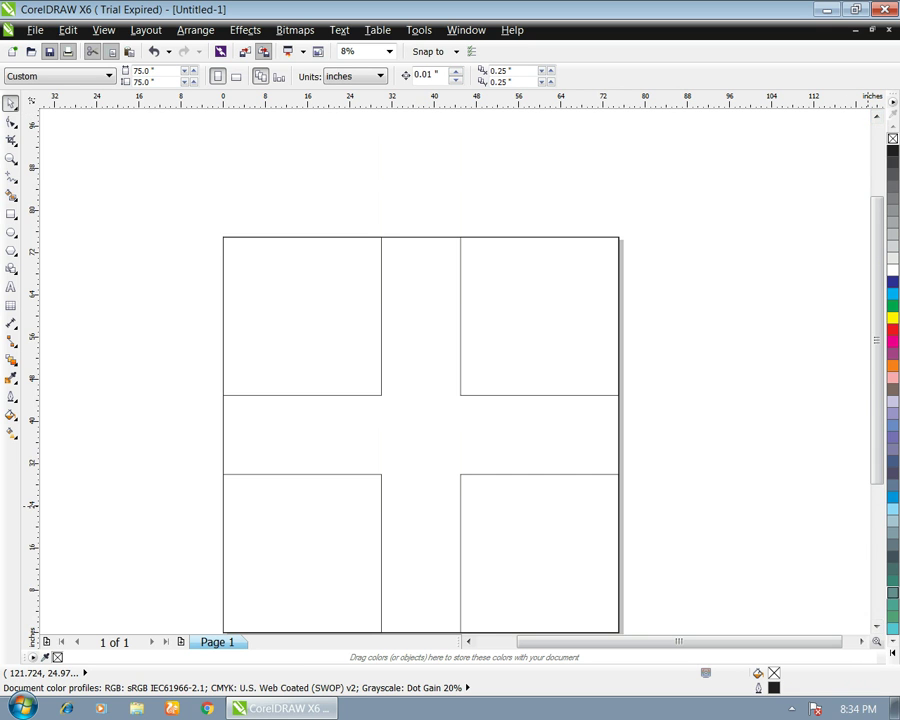
scroll(866, 500, "down", 2)
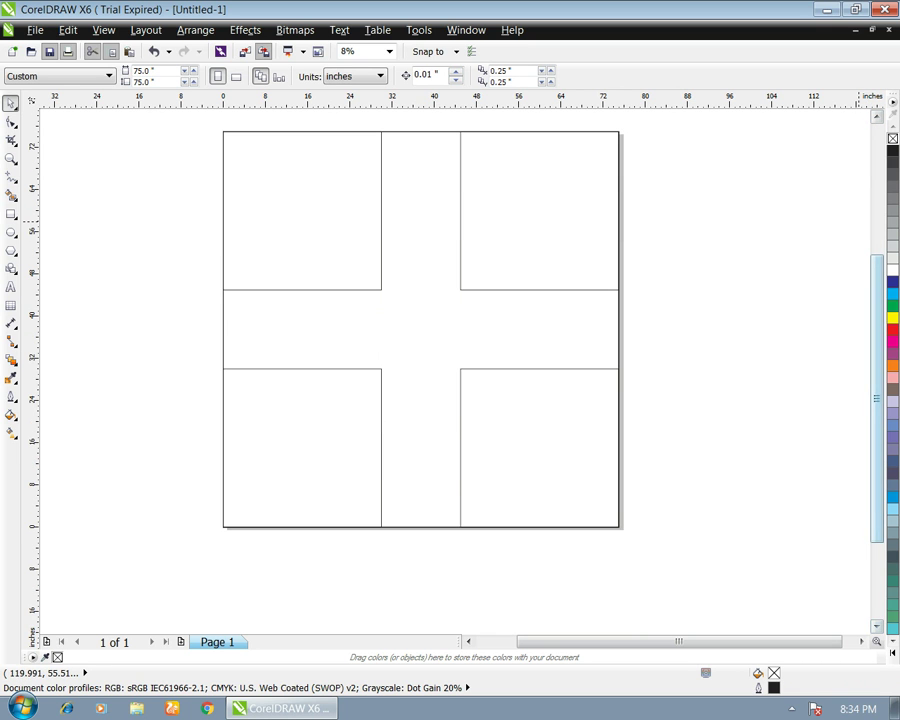
scroll(450, 370, "up", 1)
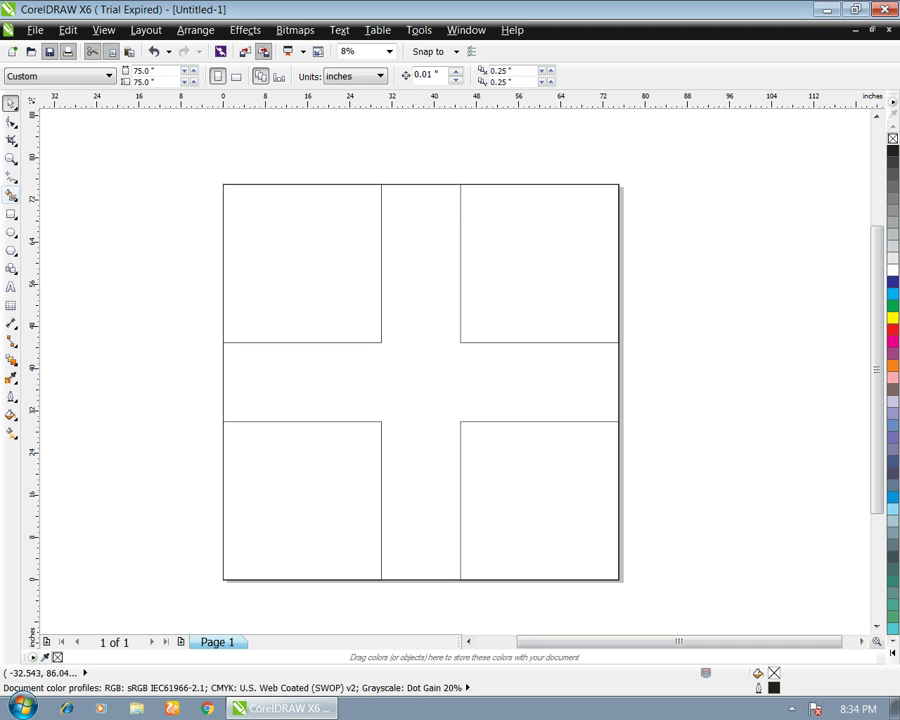
left_click(11, 213)
left_click_drag(98, 136, 117, 155)
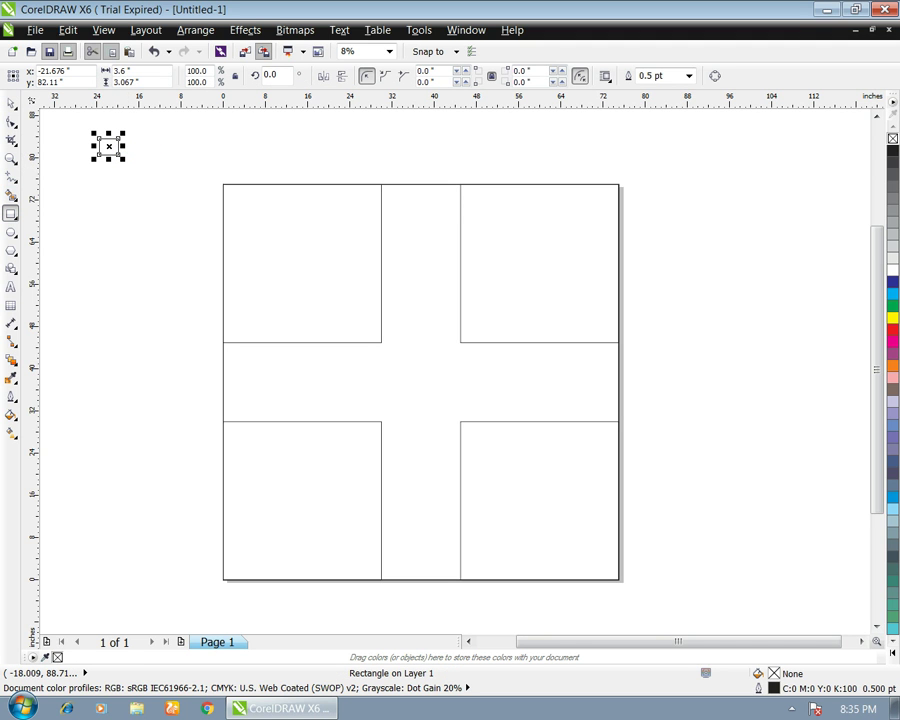
double_click(121, 71)
type("5")
key("Tab")
type("5")
key("Return")
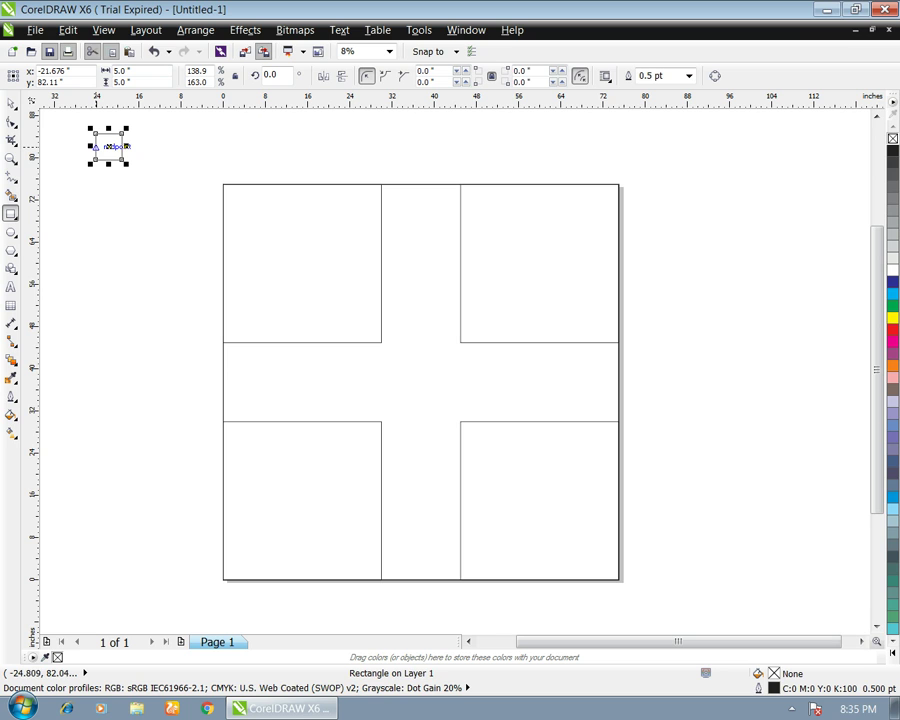
Step: Mirror a copy of the 5-inch square to its right and repeat the duplication to make a row of three adjoining squares
left_click_drag(95, 146, 148, 146)
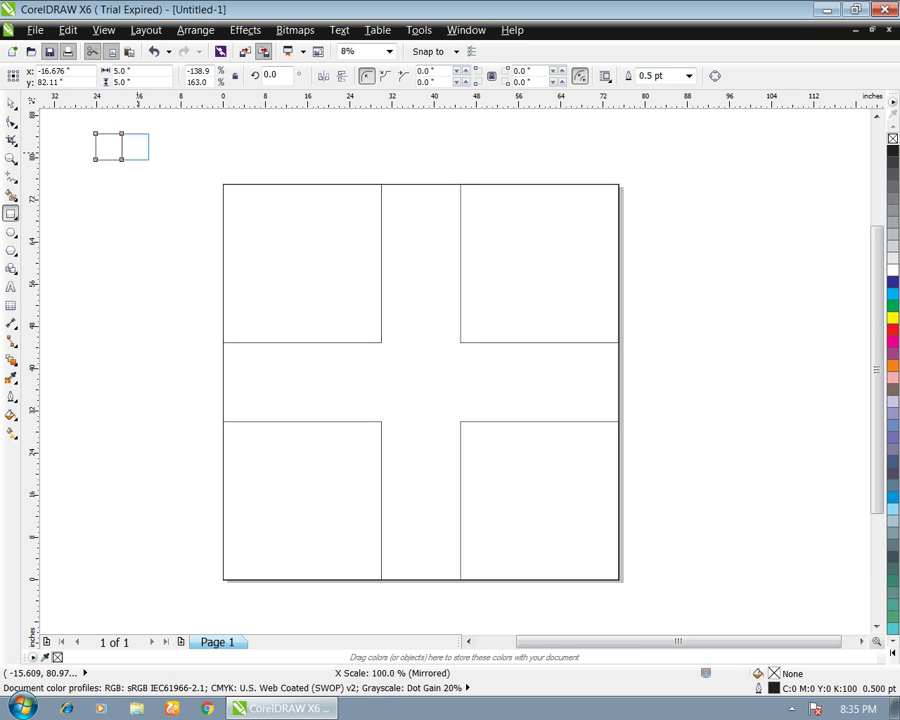
left_click_drag(141, 153, 137, 153)
right_click(137, 153)
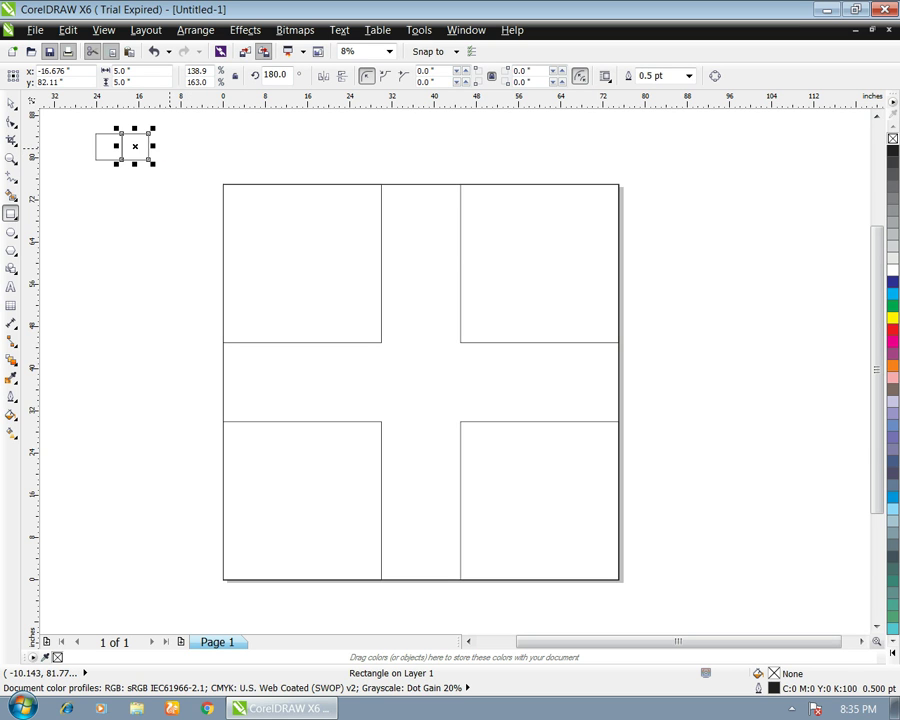
key("ctrl+r")
key("Escape")
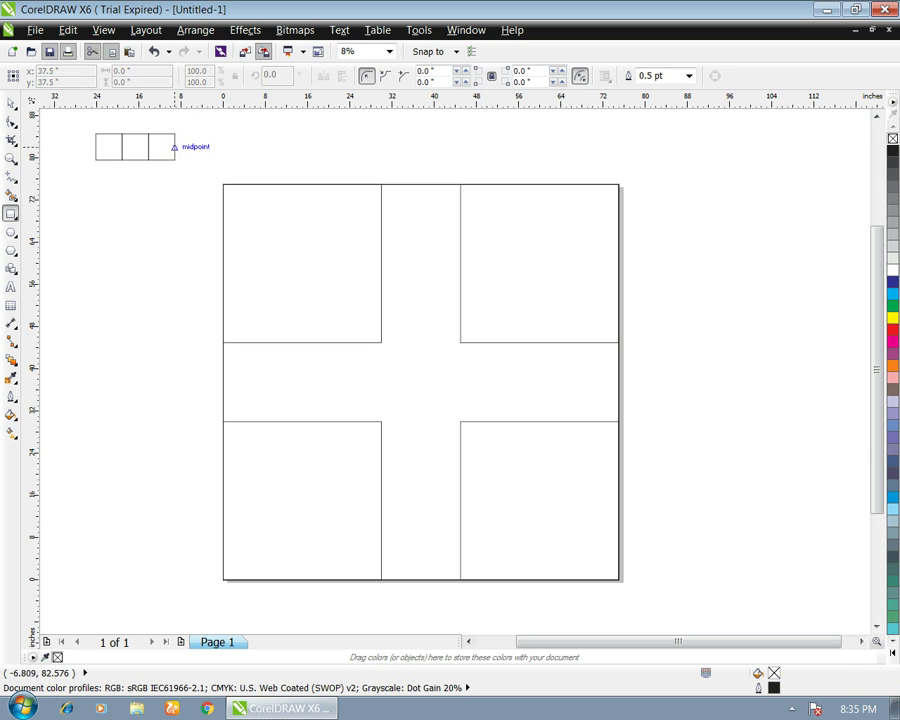
key("space")
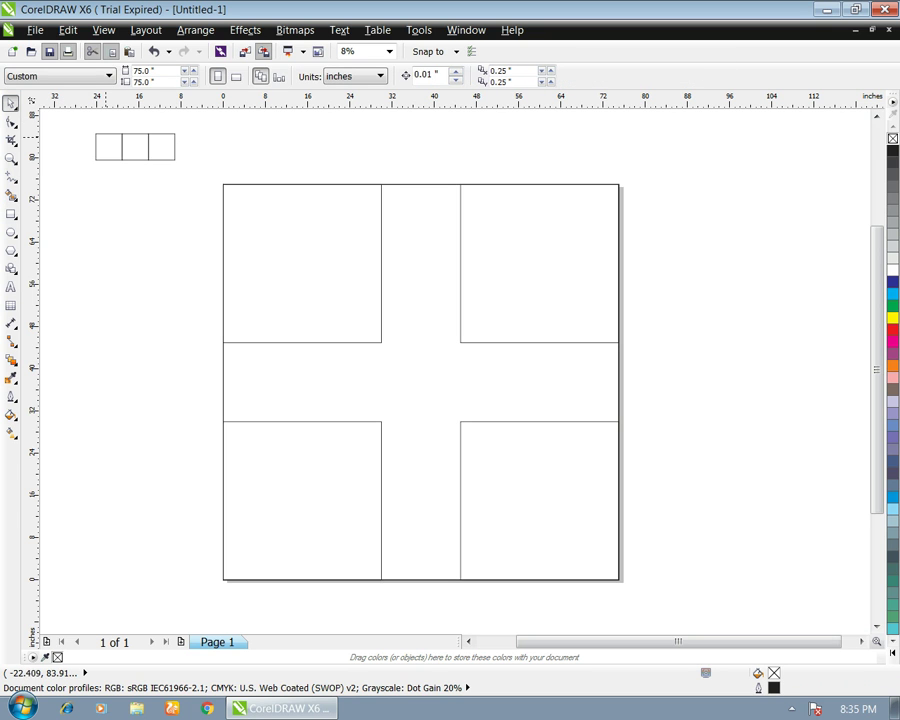
Step: Move the row of three small squares above the upper-left part of the frame and group them
left_click_drag(80, 124, 200, 178)
left_click_drag(136, 146, 297, 161)
key("ctrl+g")
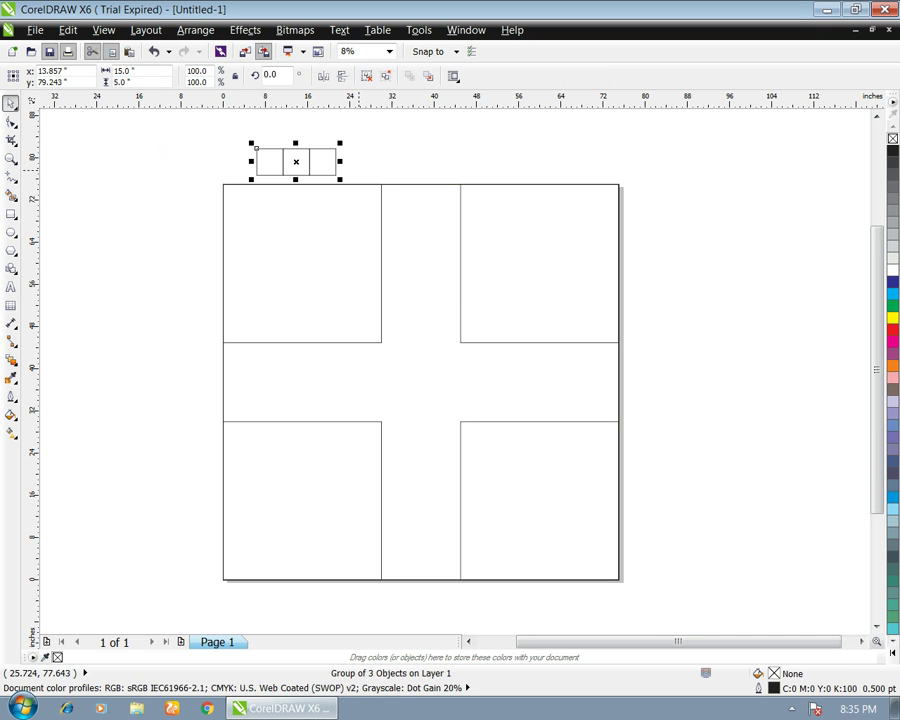
Step: Align the three-square group horizontally with the center of the page frame and flush with its top edge
left_click(377, 125)
left_click(335, 161)
left_click(378, 164)
left_click(315, 160)
left_click(416, 232, "shift")
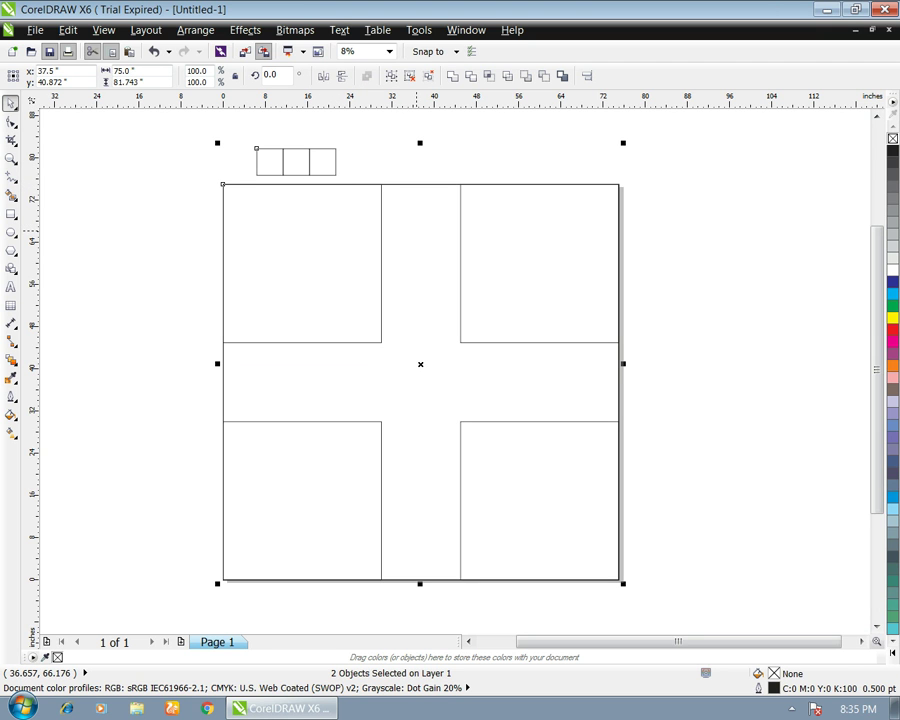
key("c")
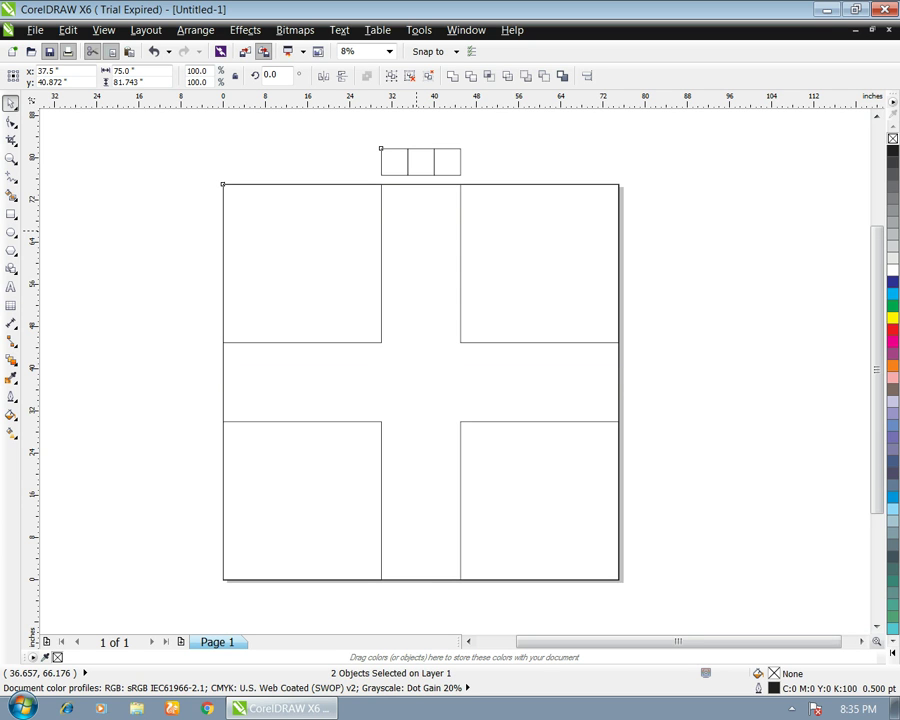
key("t")
Step: Mirror a copy of the three-square row downward and repeat the duplication until six rows fill the board's upper arm
left_click_drag(361, 157, 470, 218)
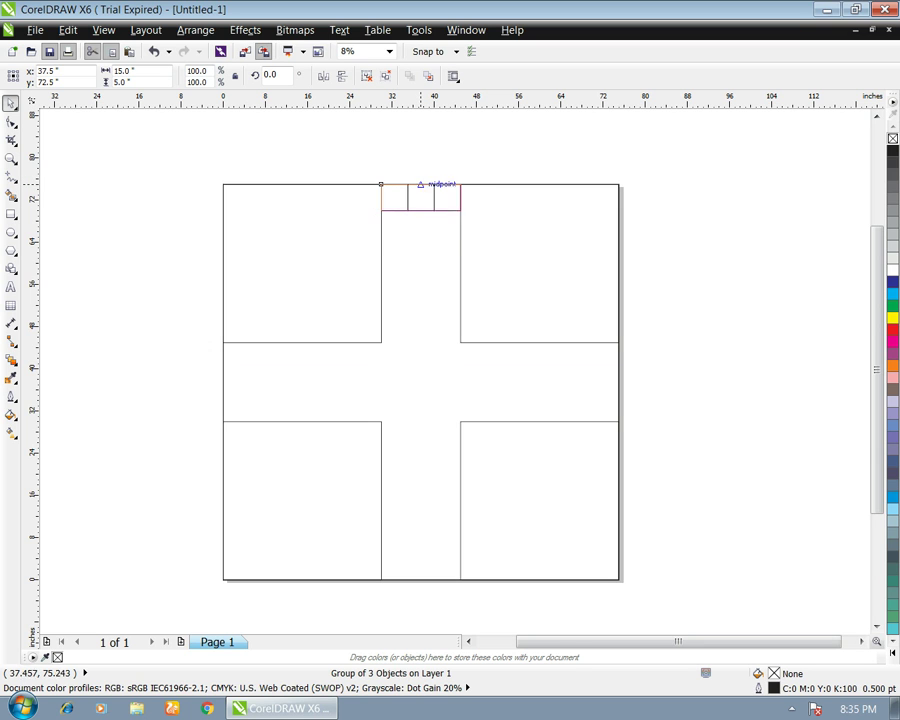
left_click_drag(420, 183, 420, 237)
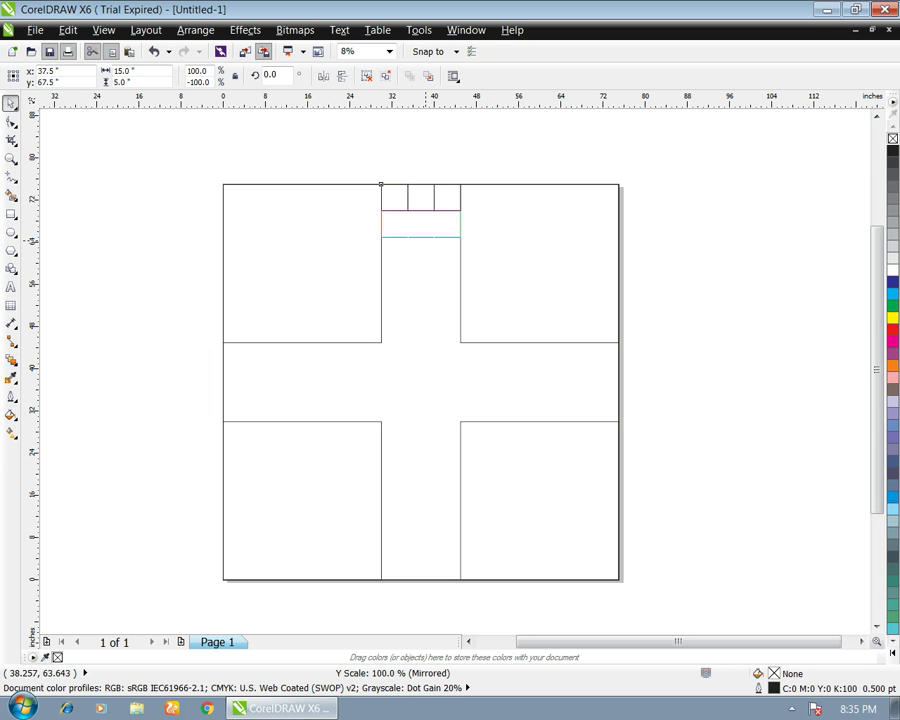
left_click_drag(420, 237, 420, 237)
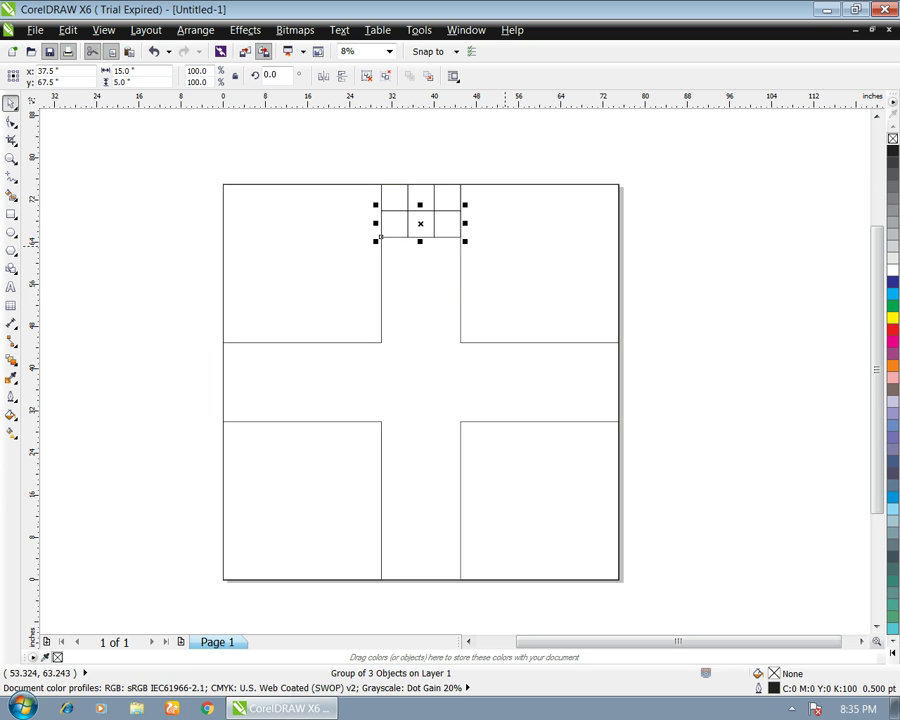
key("ctrl+r")
key("ctrl+r")
key("ctrl+r")
key("ctrl+r")
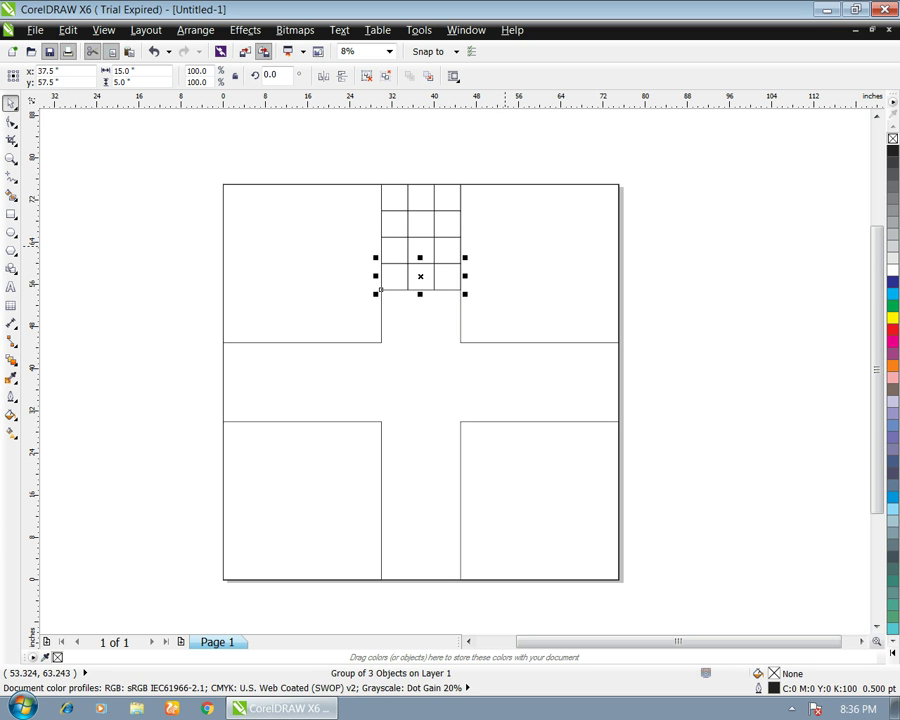
Step: Group the six rows of the upper arm and place a copy of the group flush with the frame's bottom edge
left_click_drag(371, 148, 498, 362)
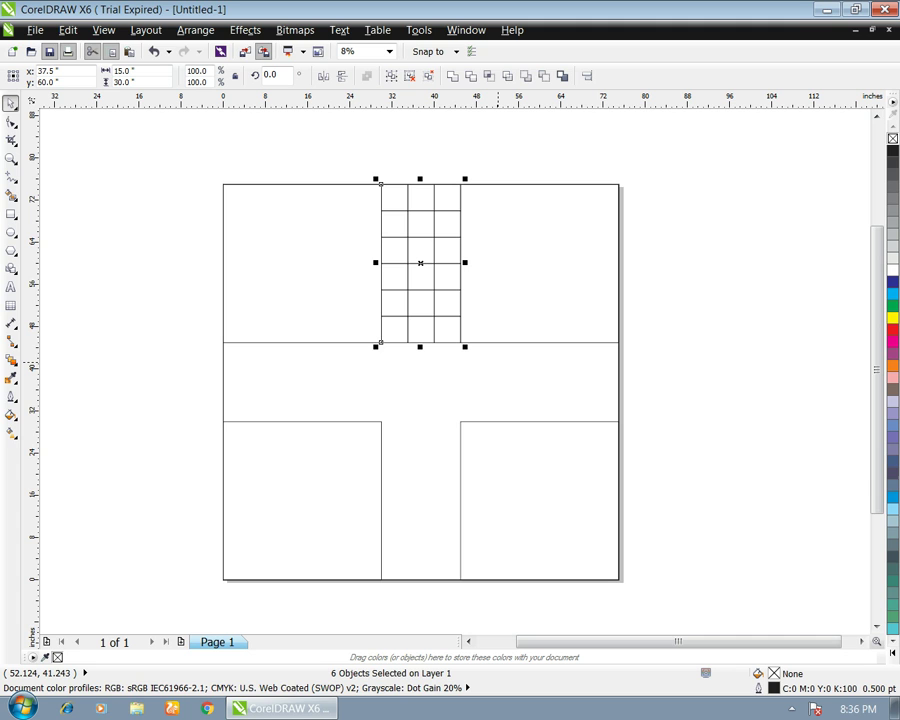
key("ctrl+g")
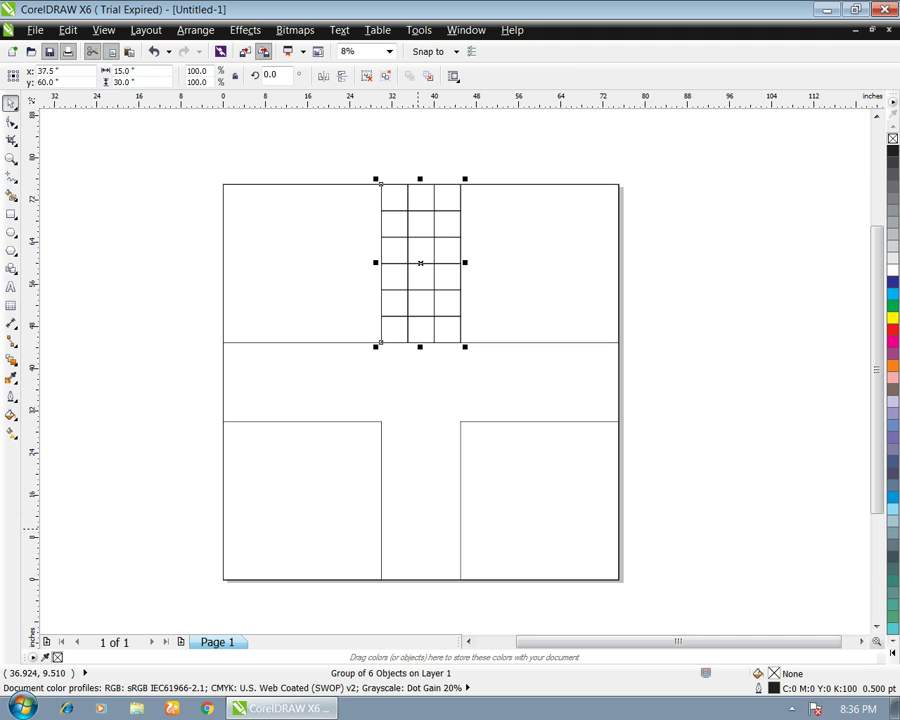
left_click(414, 446, "shift")
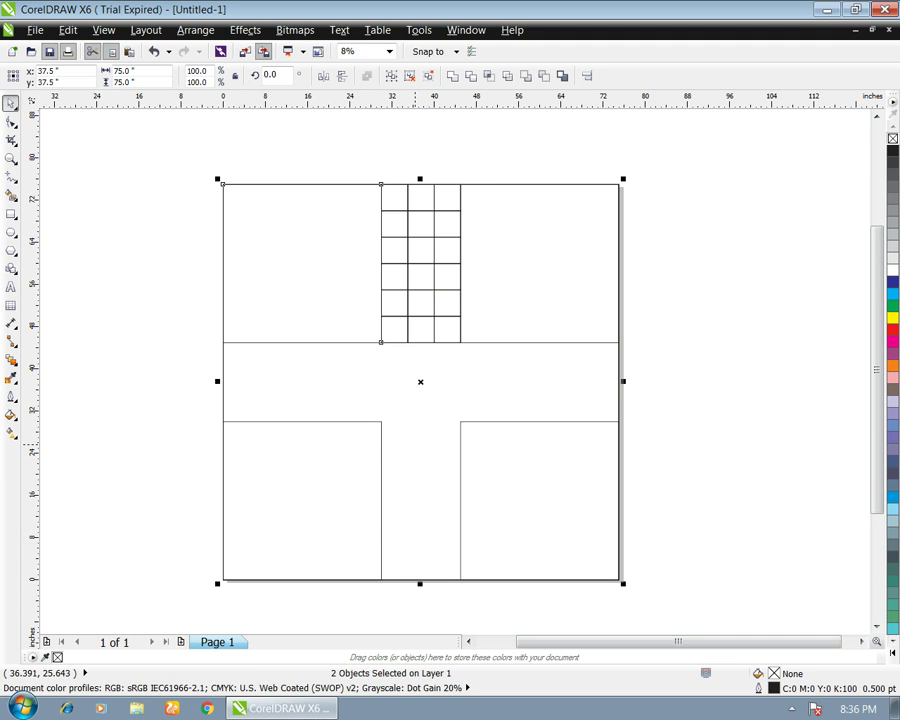
key("b")
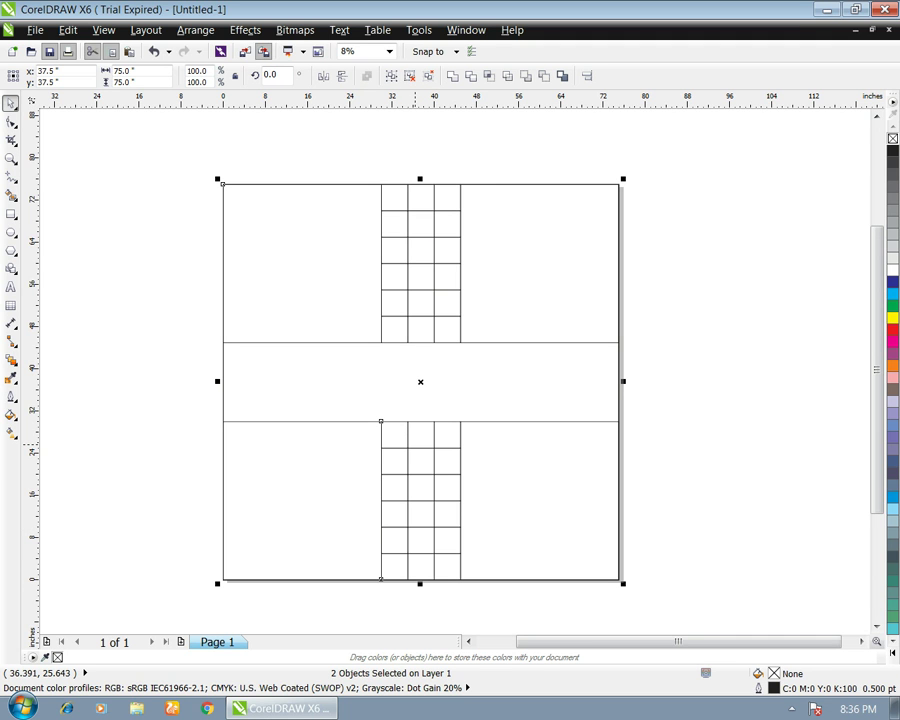
left_click(180, 282)
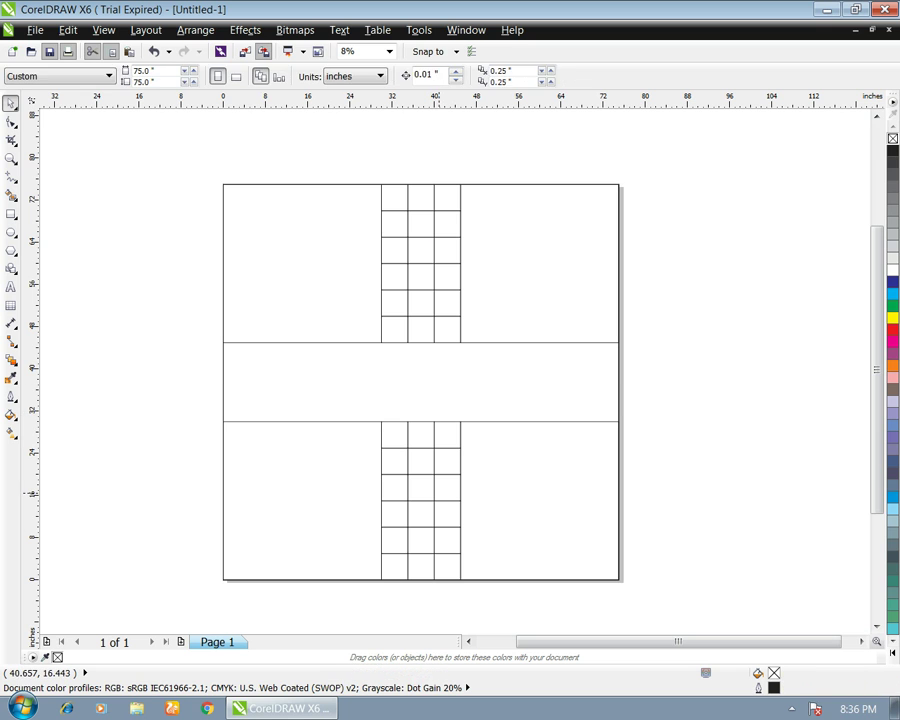
left_click(435, 489)
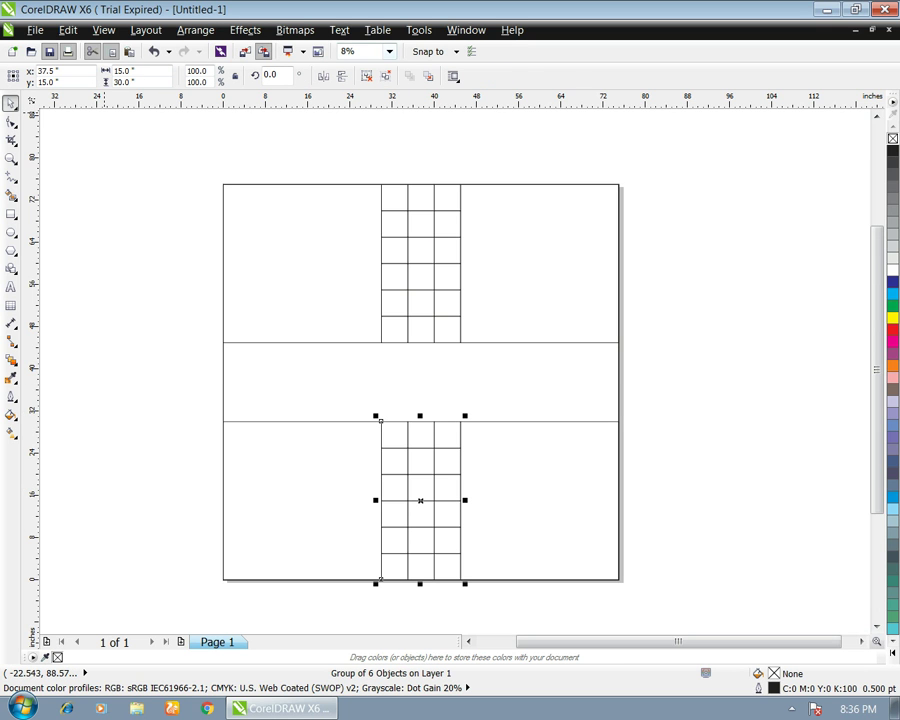
left_click(269, 75)
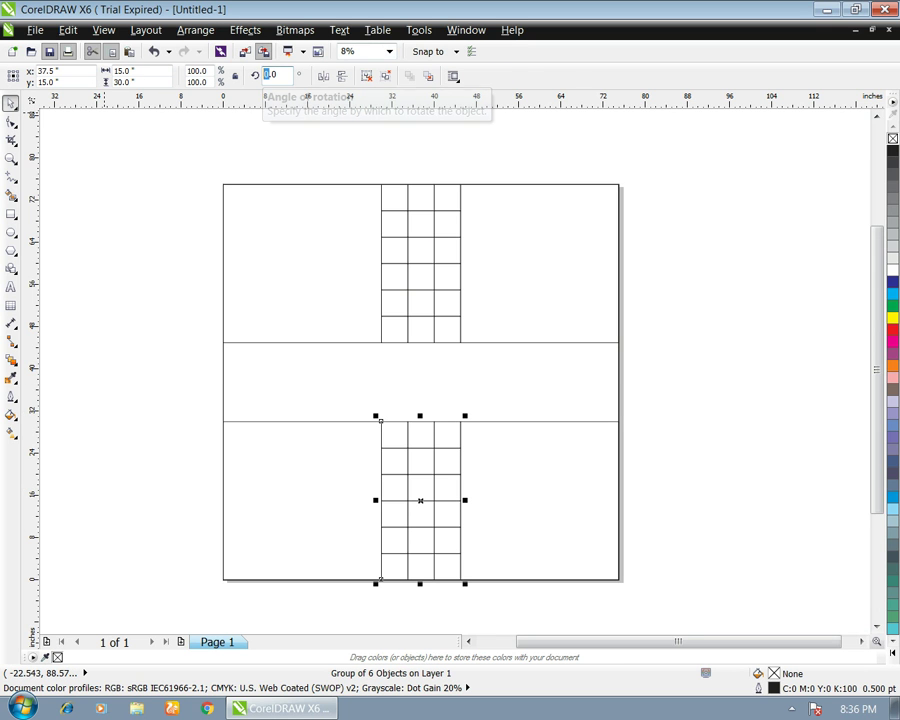
type("90")
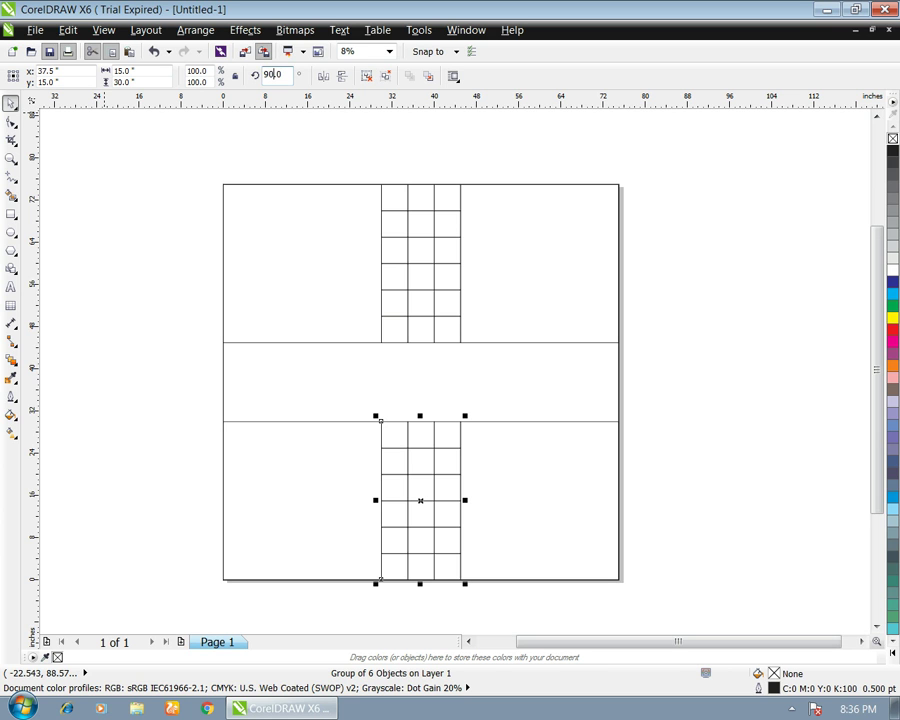
key("Return")
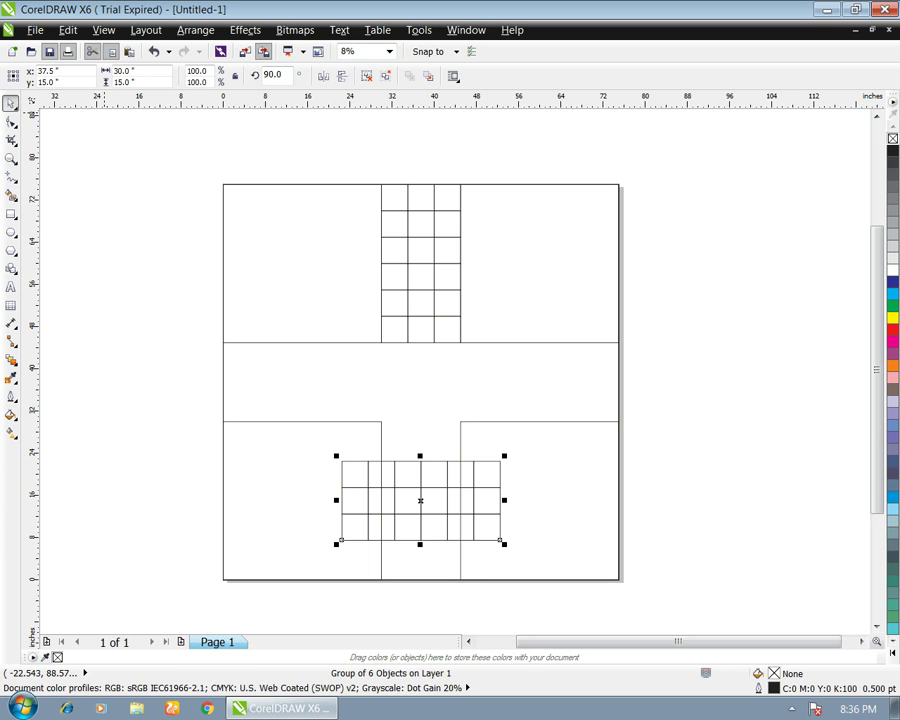
key("ctrl+z")
Step: Duplicate the lower arm's cell block in place and rotate the copy by 90 degrees
key("ctrl+d")
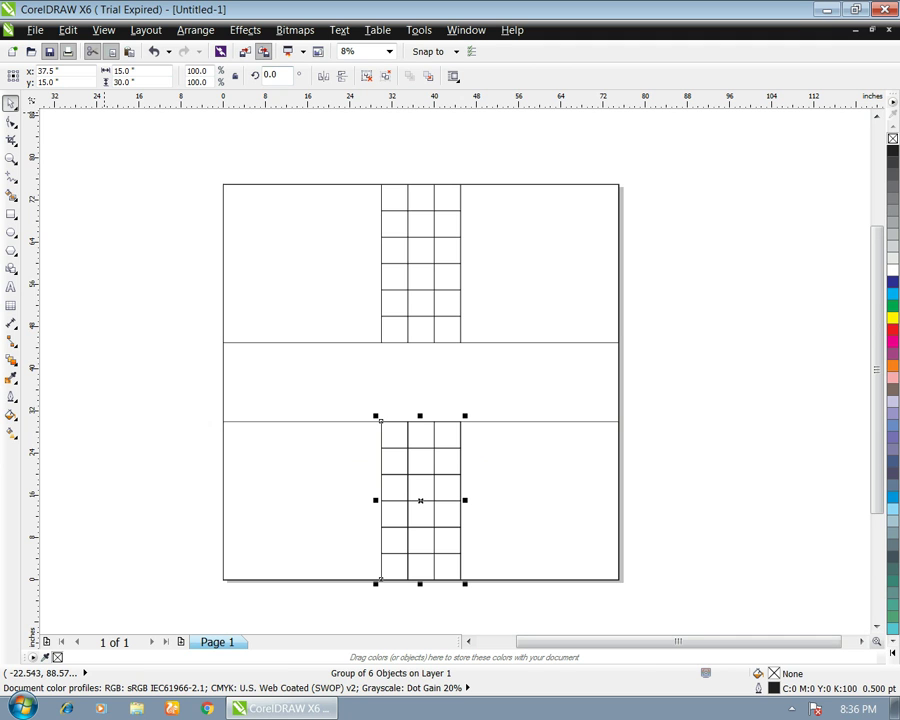
left_click(268, 75)
type("90")
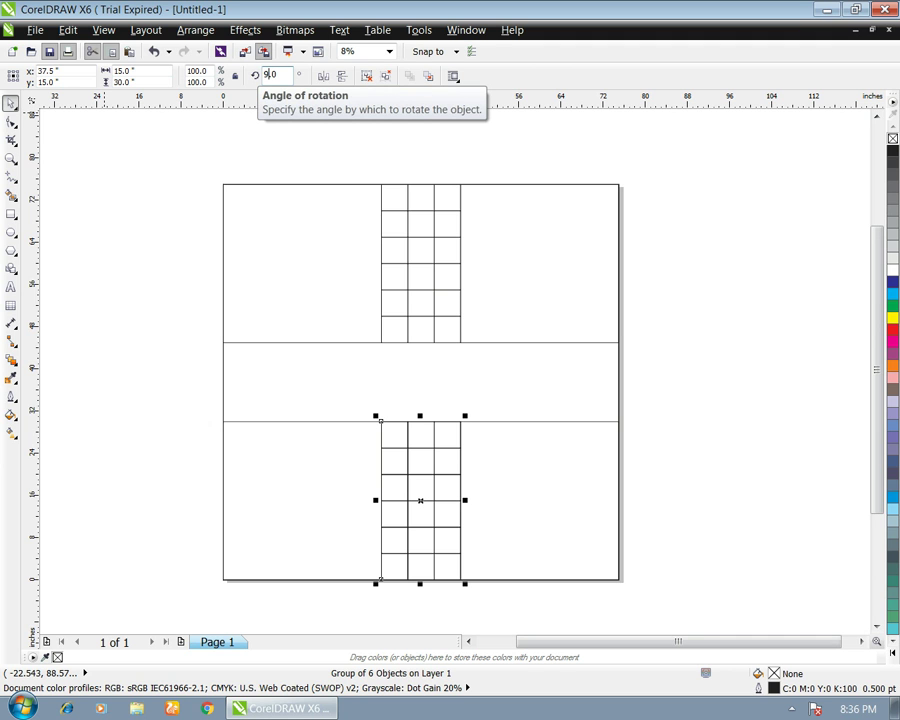
key("Return")
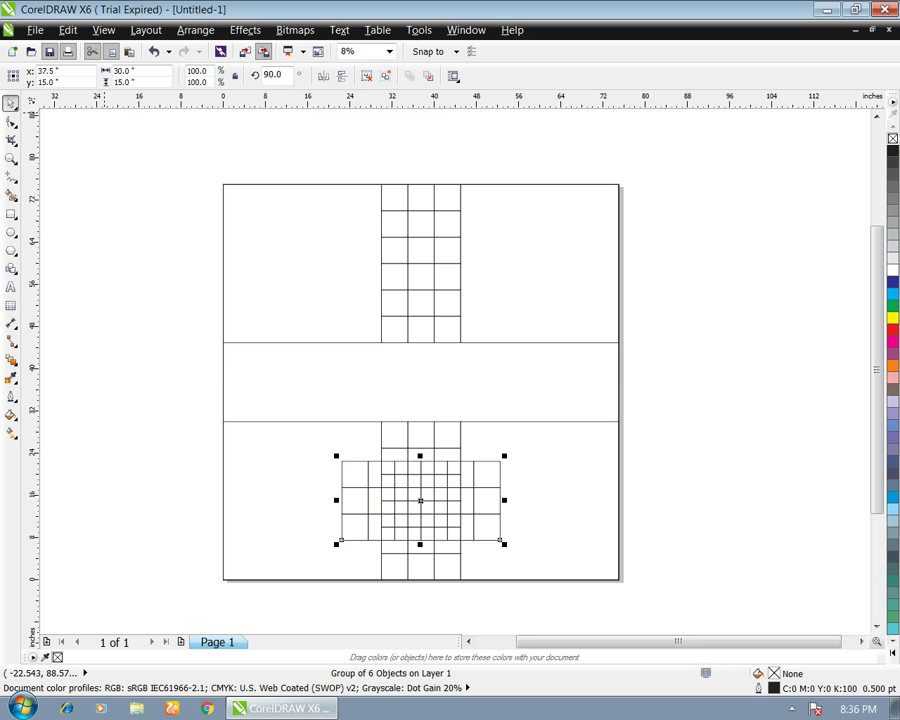
Step: Align the rotated cell block flush with the frame's left edge and center it vertically on the frame
left_click(300, 361, "shift")
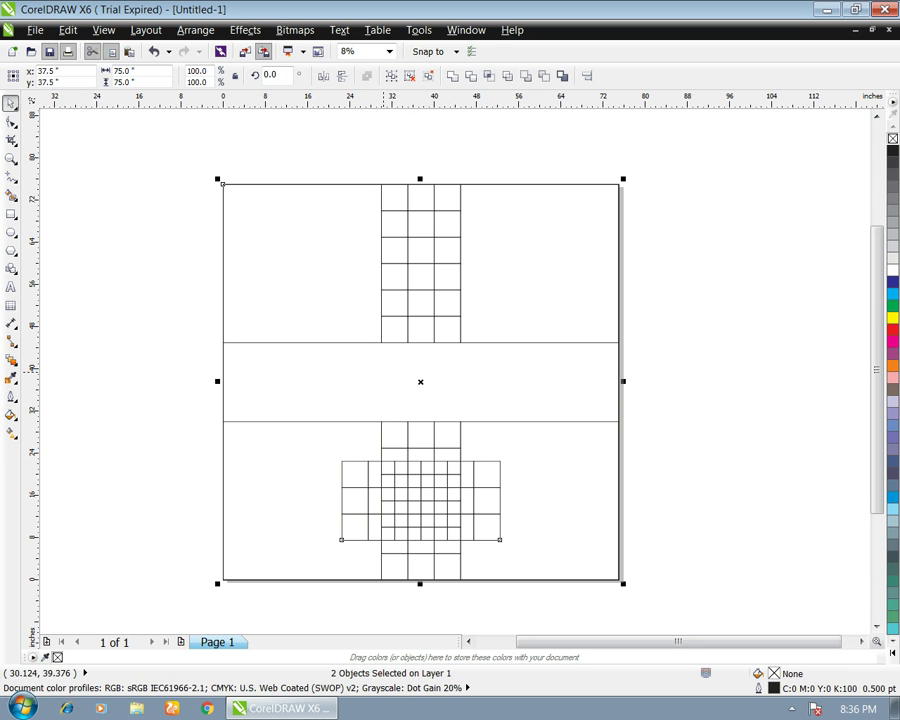
key("t")
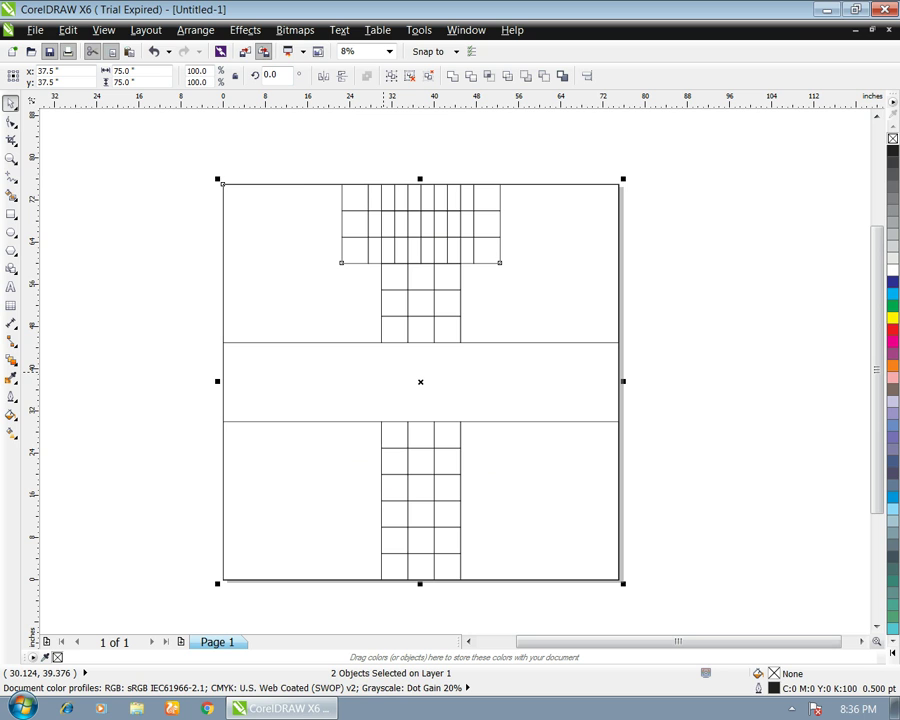
key("l")
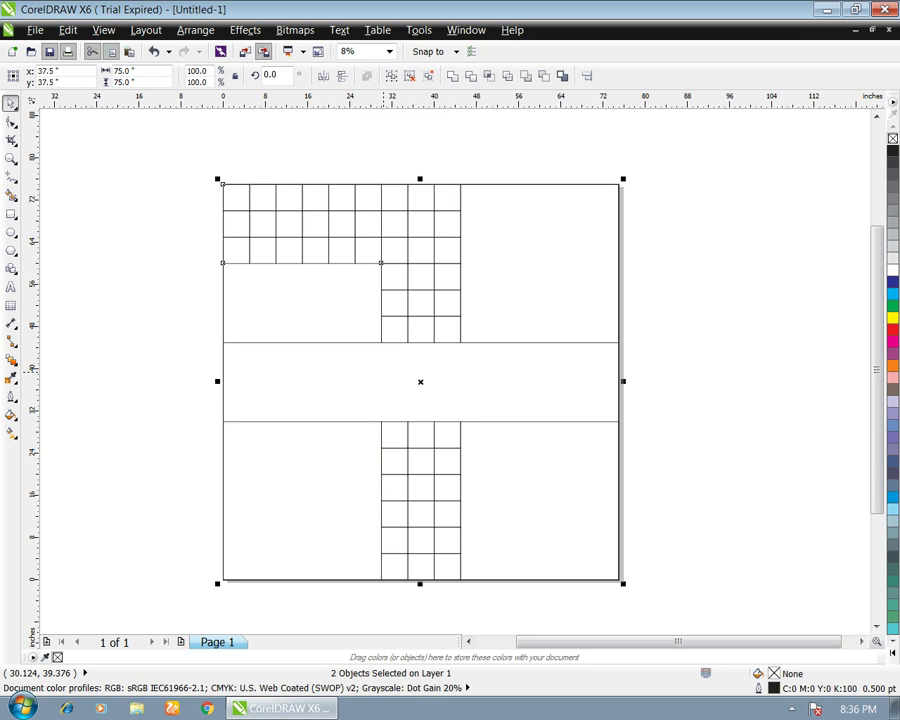
key("c")
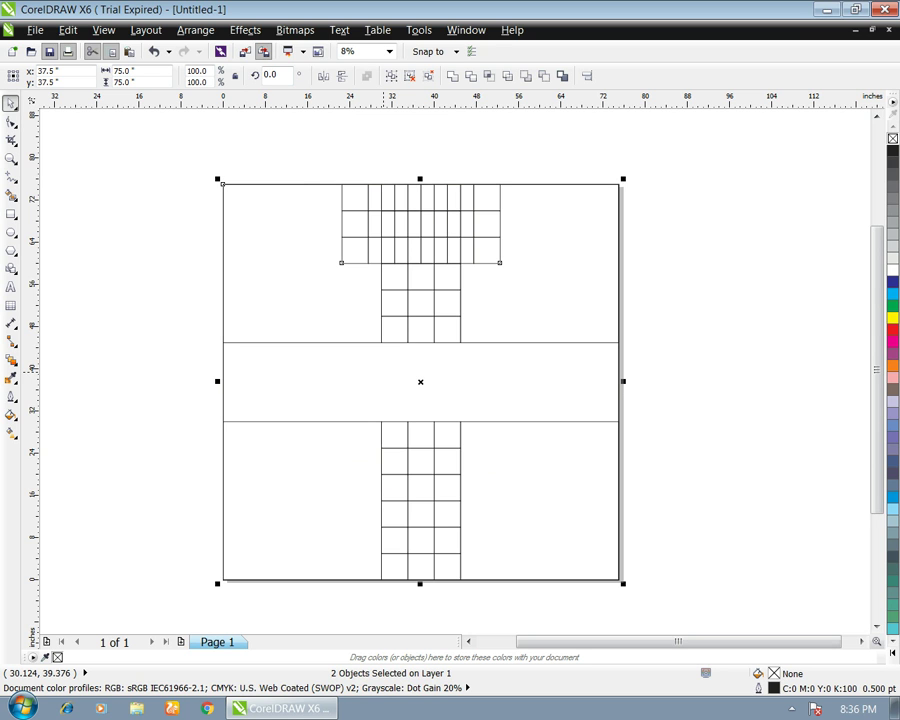
key("z")
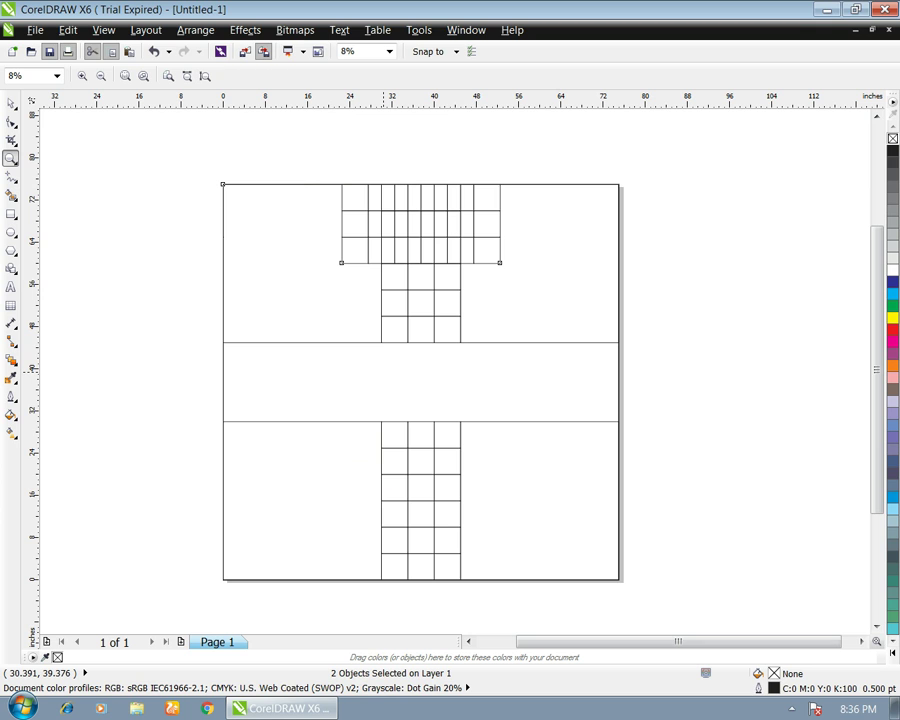
key("ctrl+z")
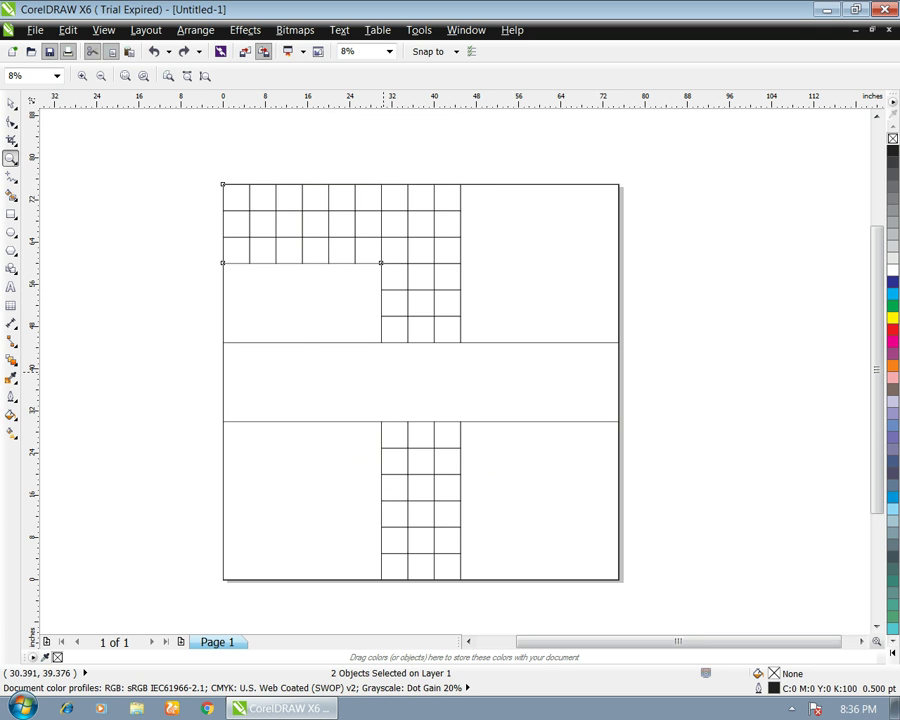
key("e")
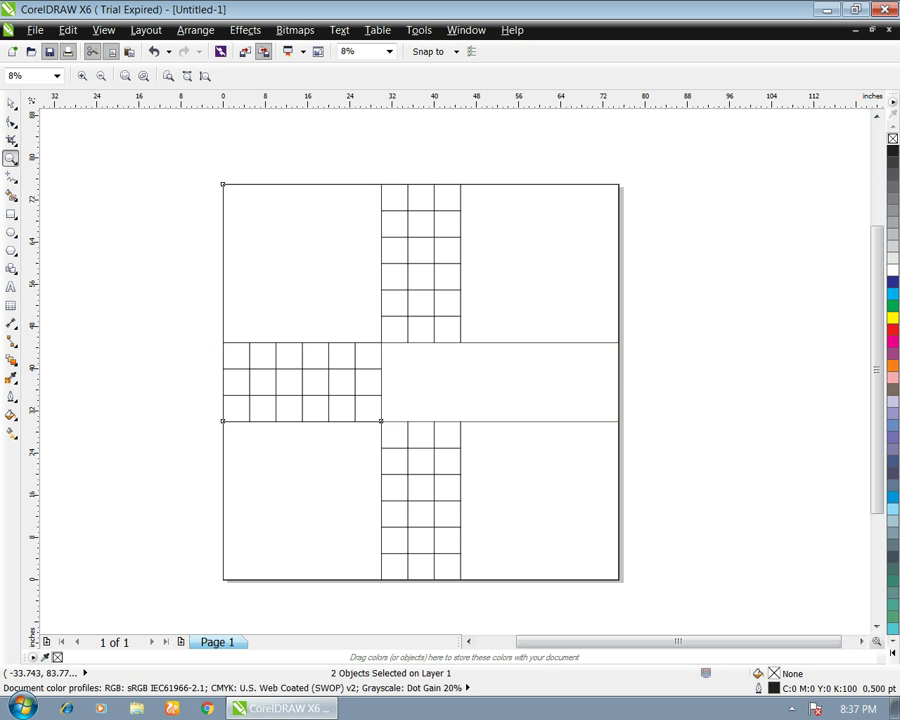
Step: Duplicate the left arm's cell block and align the copy flush with the frame's right edge
key("space")
left_click_drag(186, 302, 400, 438)
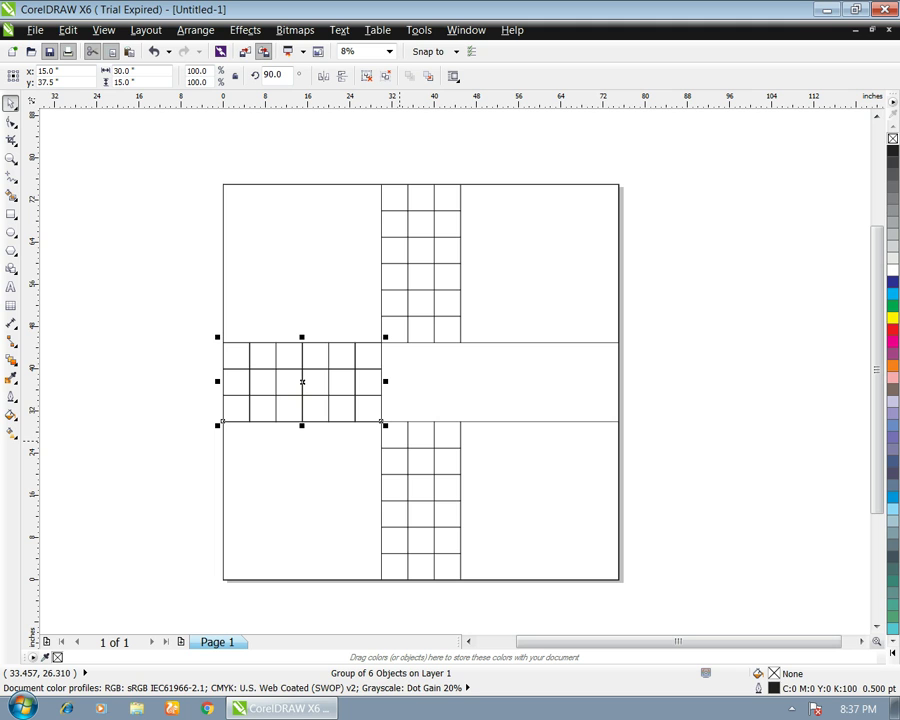
left_click(445, 402, "shift")
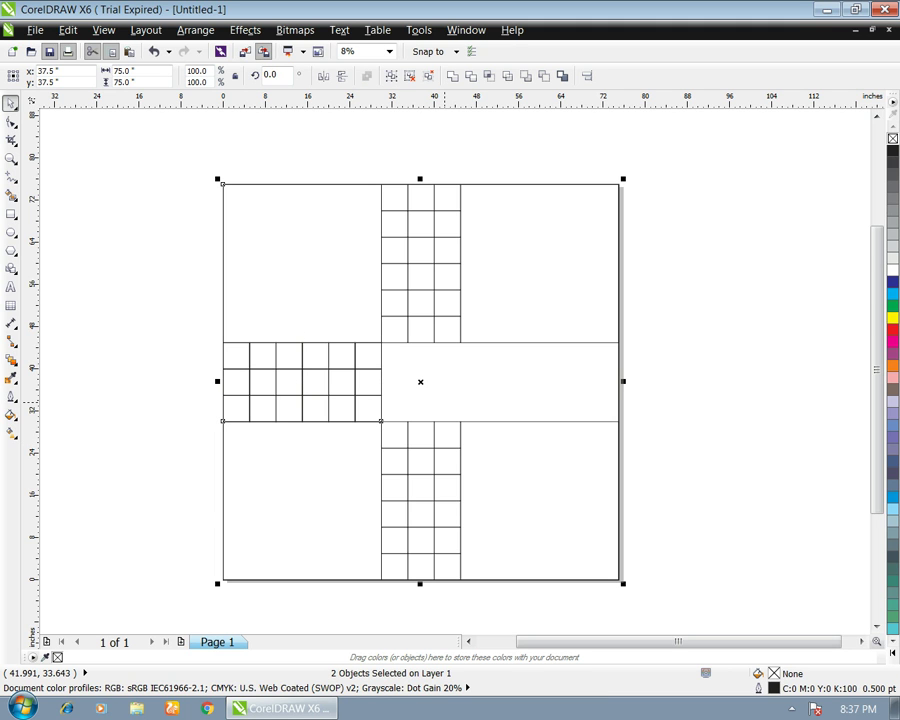
key("r")
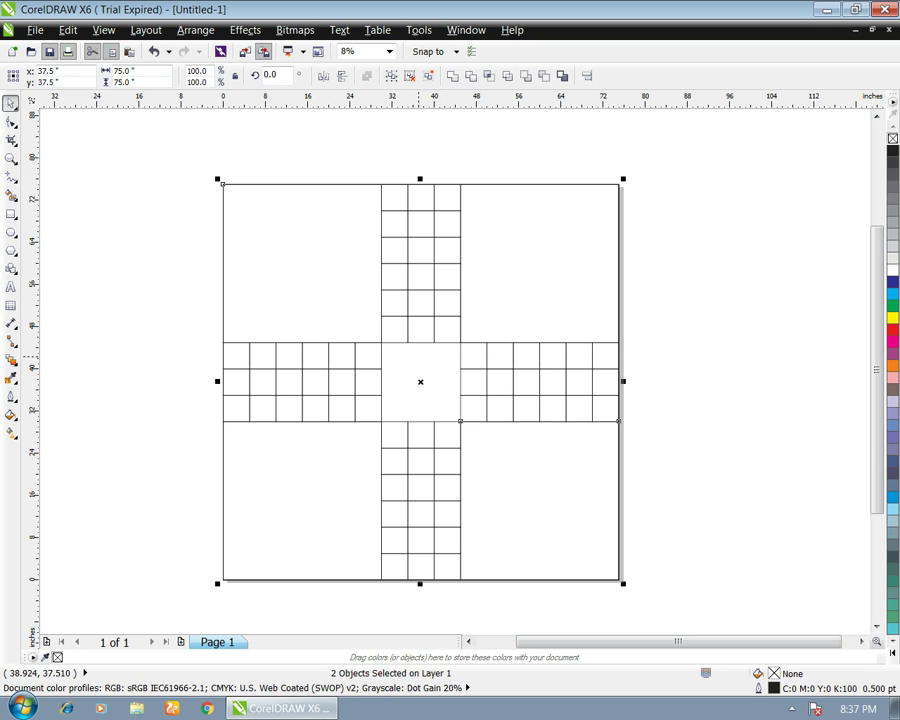
left_click(150, 246)
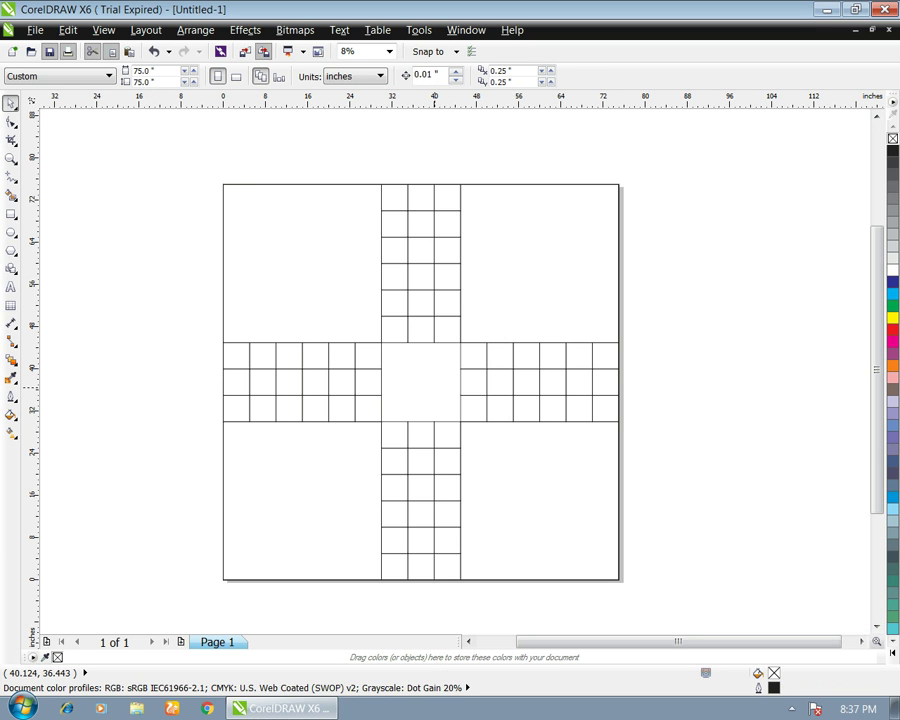
Step: Draw a closed triangle with the Freehand tool from the center square's lower-left corner to its midpoint, its lower-right corner and back
scroll(421, 398, "up", 1)
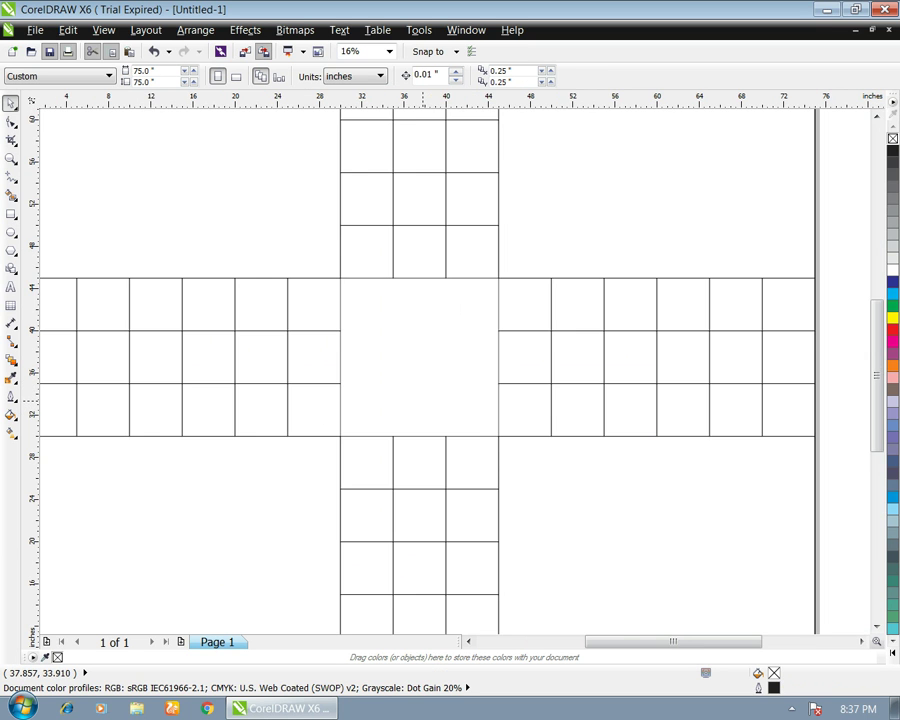
scroll(413, 429, "up", 1)
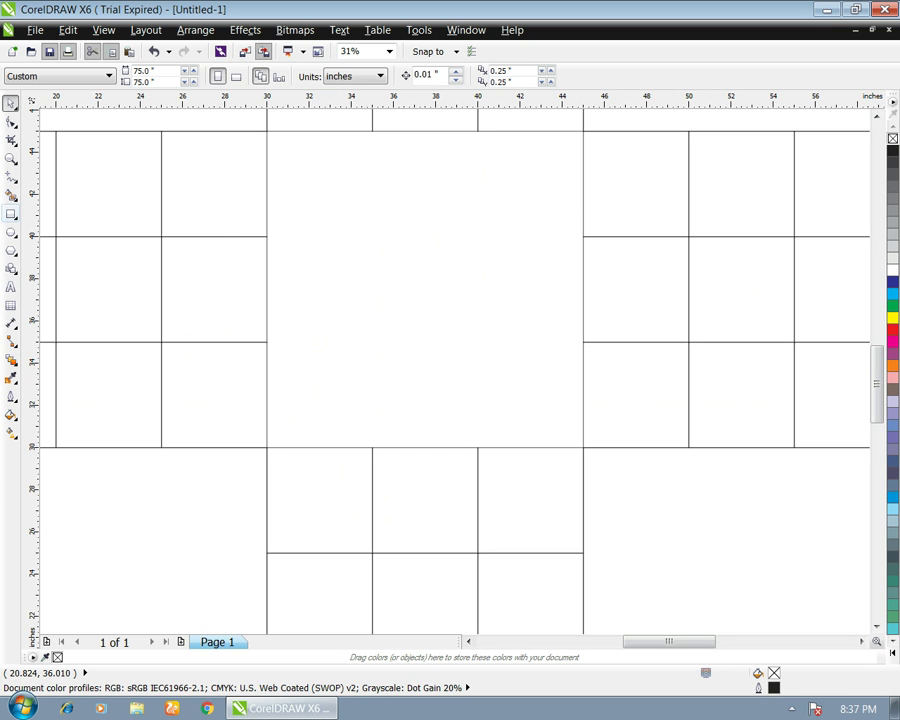
left_click(11, 214)
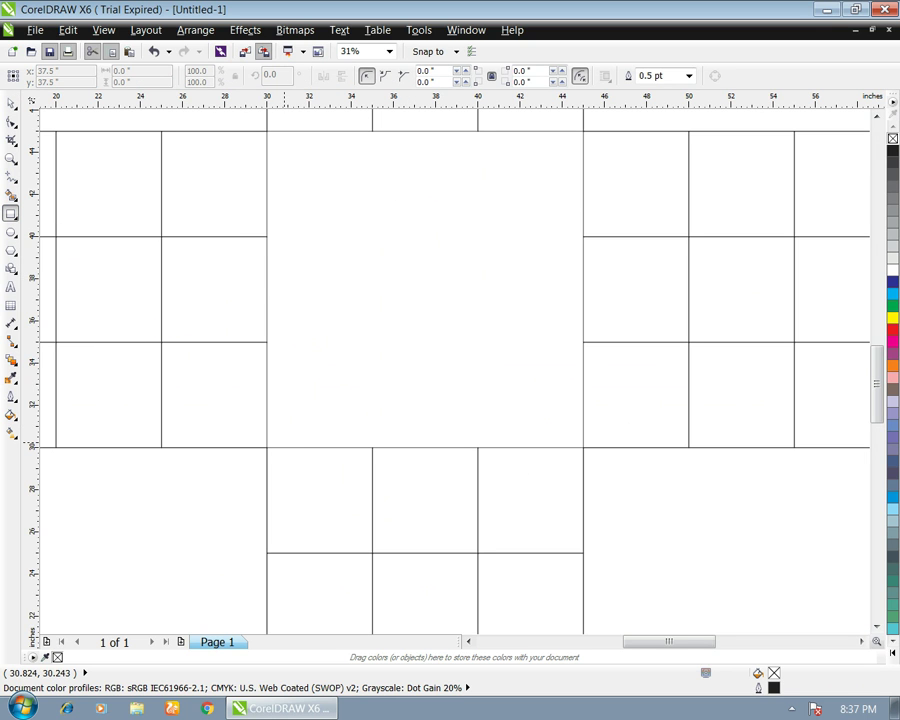
left_click(267, 447)
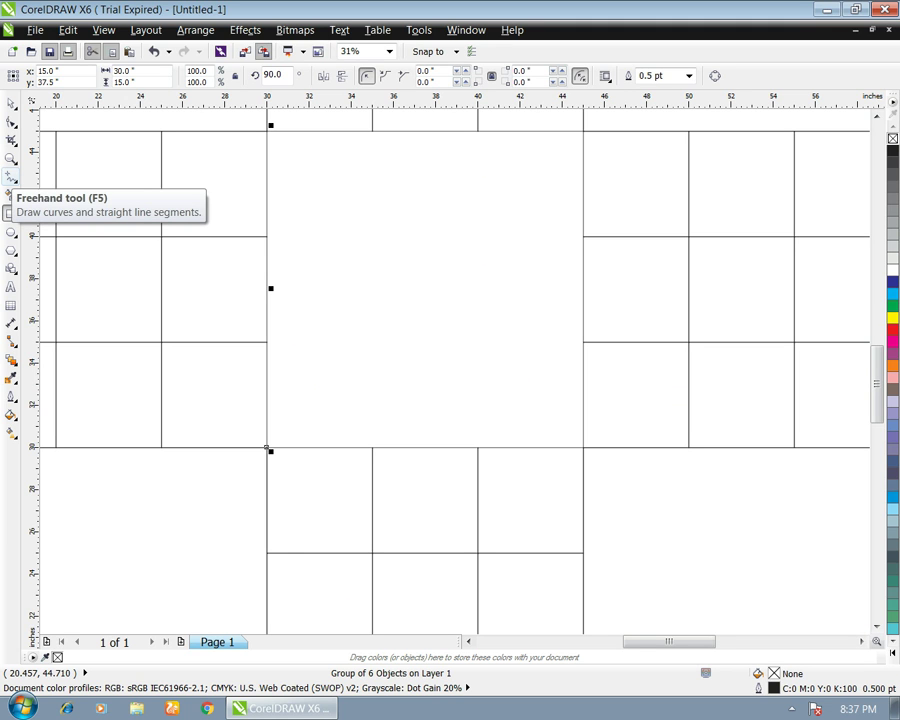
left_click(11, 176)
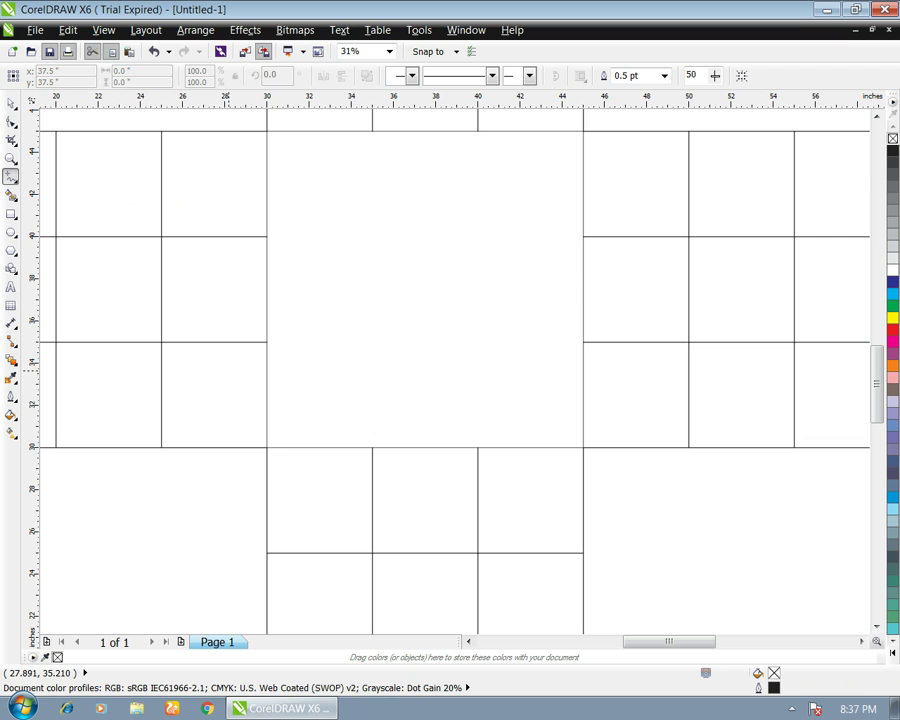
left_click(267, 447)
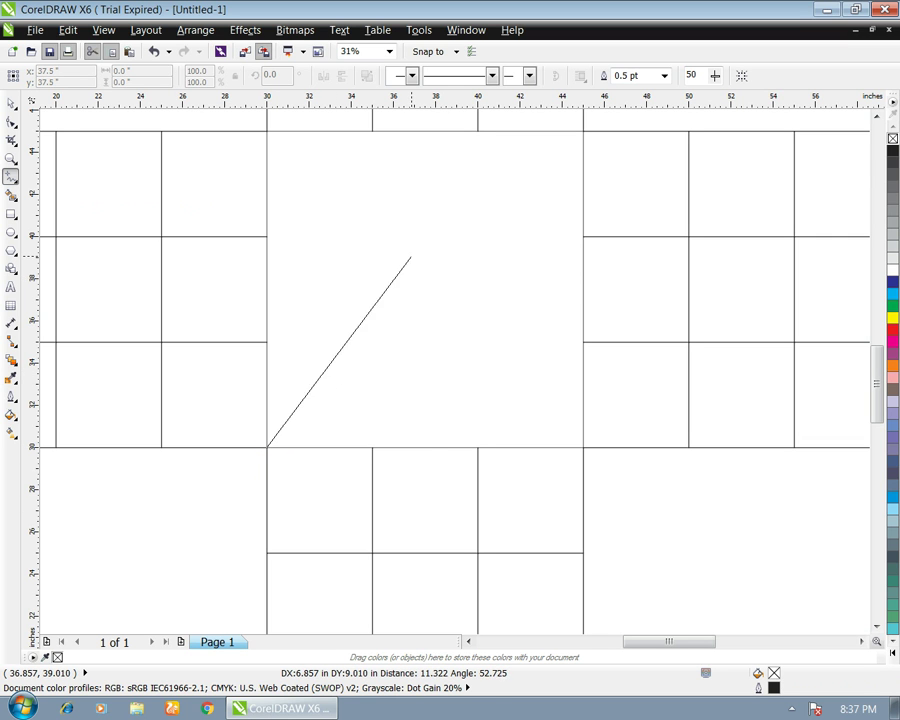
left_click(425, 289)
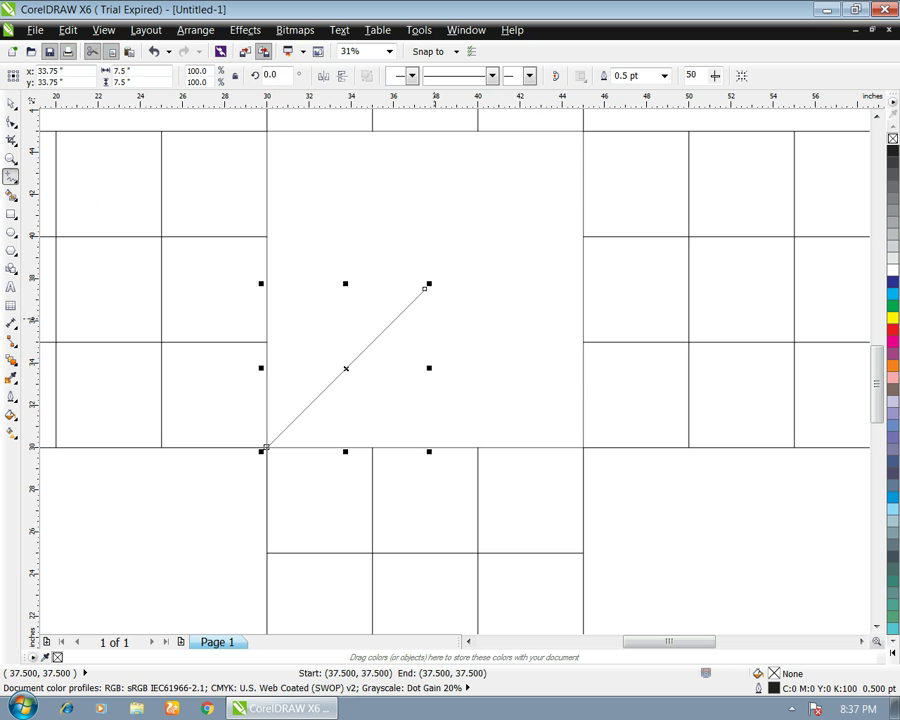
left_click(425, 289)
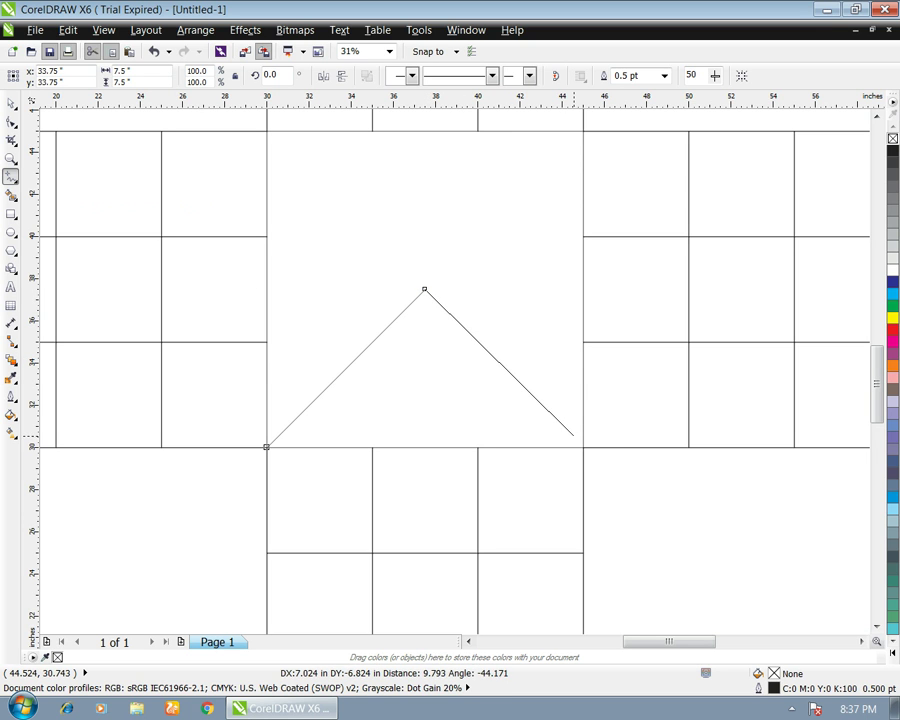
left_click(583, 447)
left_click(583, 447)
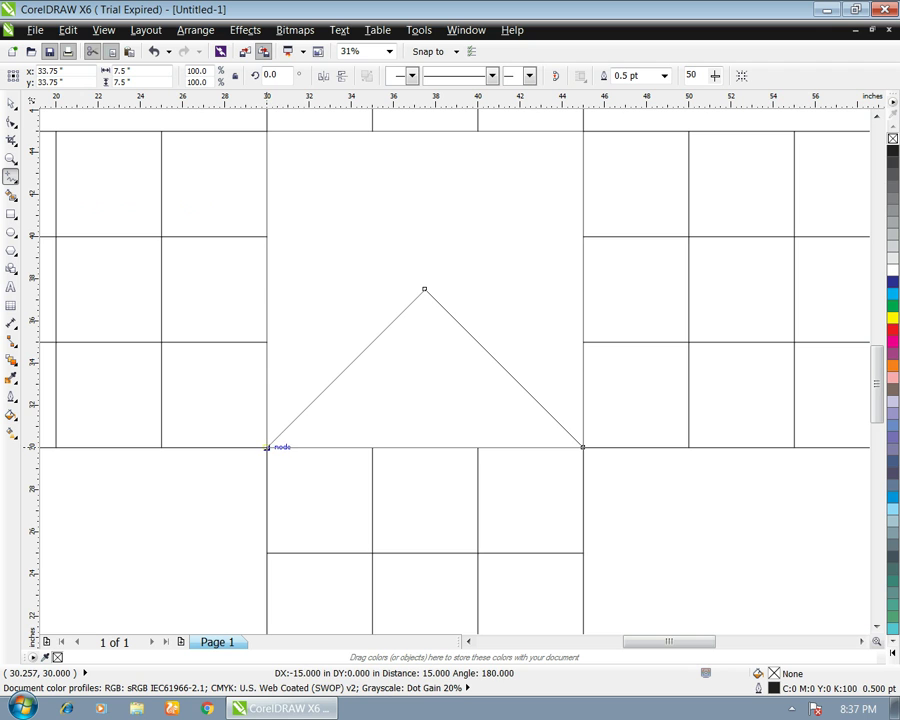
left_click(266, 447)
Step: Duplicate the center square's lower triangle in place and mirror the copy vertically
scroll(341, 402, "down", 2)
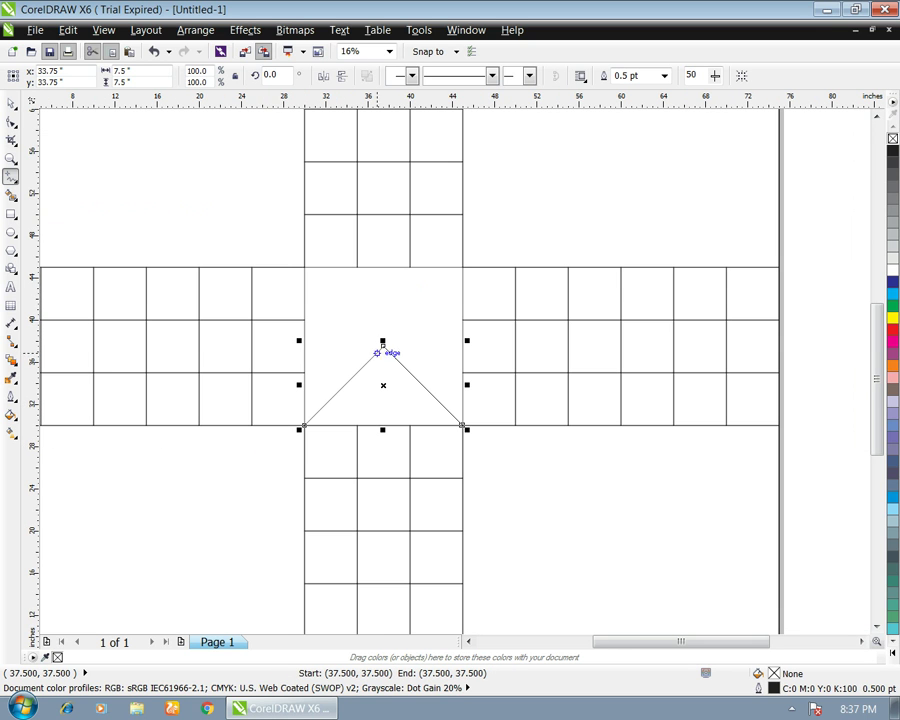
left_click(10, 103)
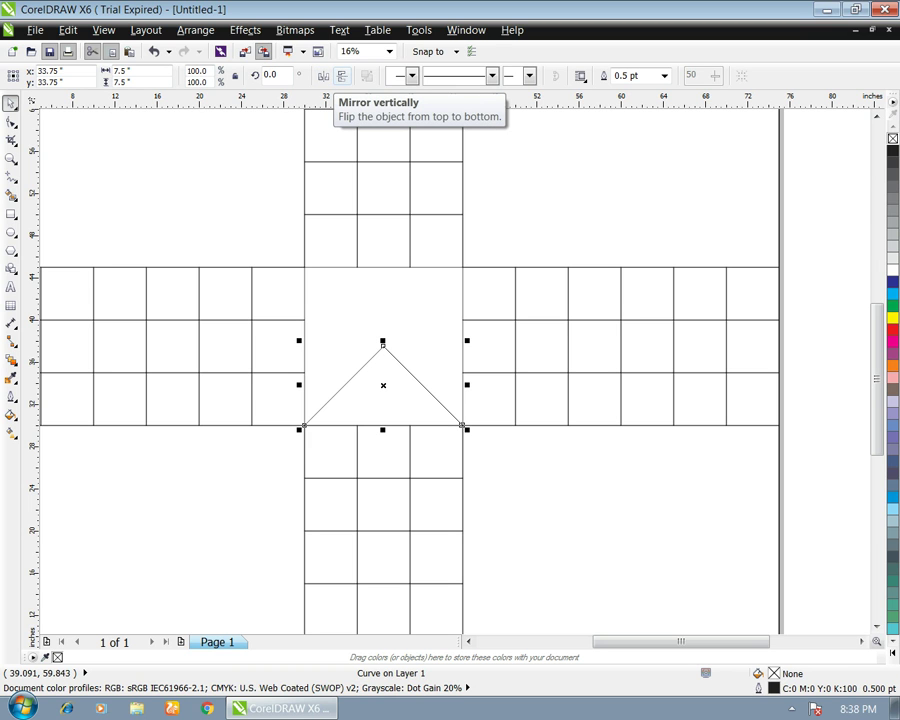
left_click(342, 77)
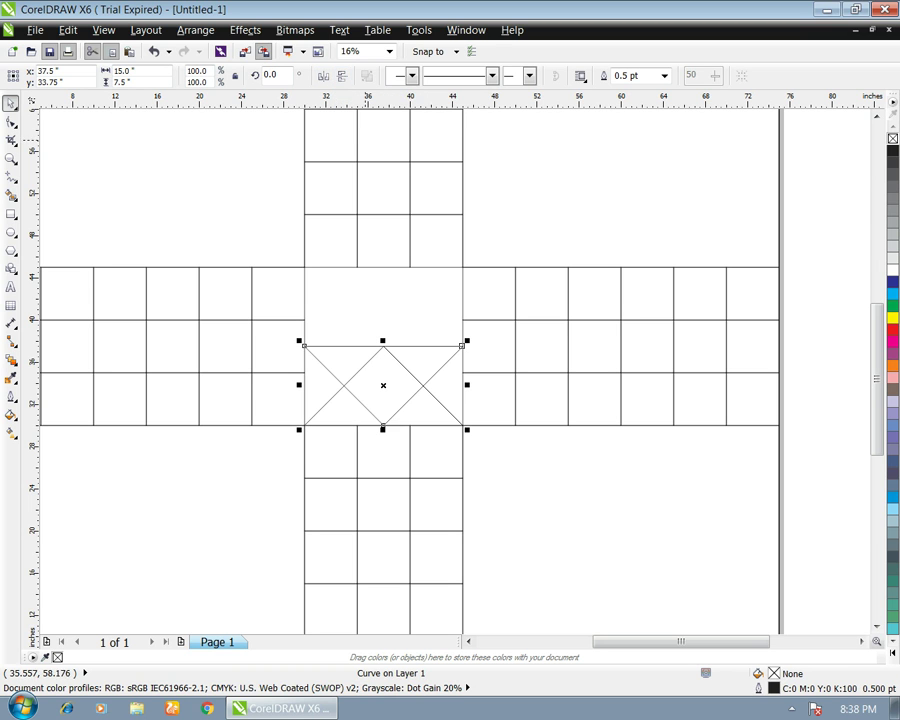
Step: Move the mirrored triangle up so its flat side lies on the center square's top edge and its tip meets the lower triangle's
scroll(462, 345, "up", 4)
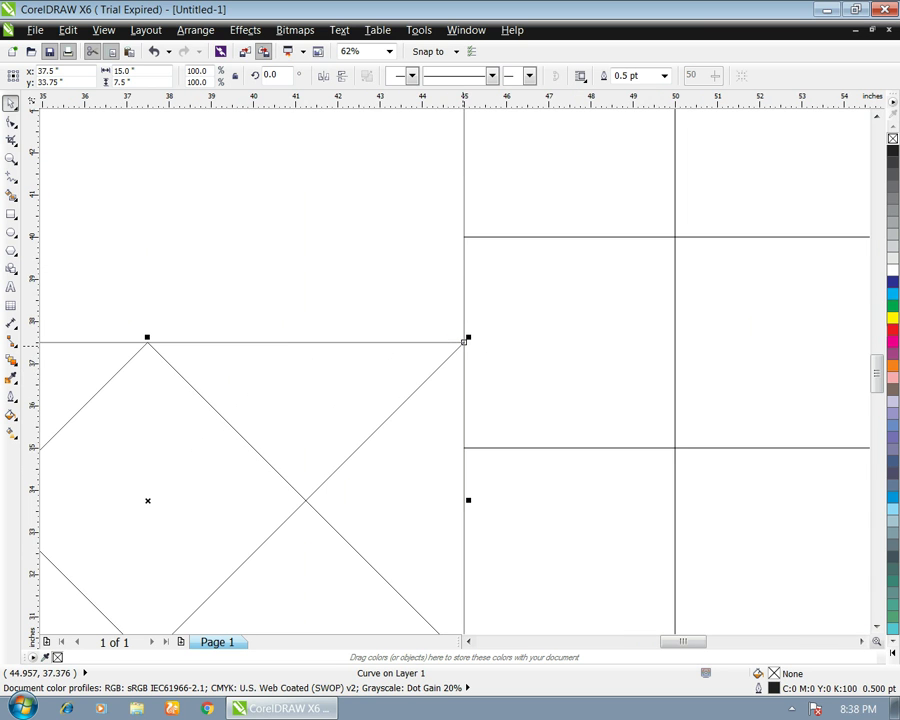
scroll(462, 345, "down", 2)
left_click_drag(462, 345, 462, 186)
scroll(462, 186, "down", 3)
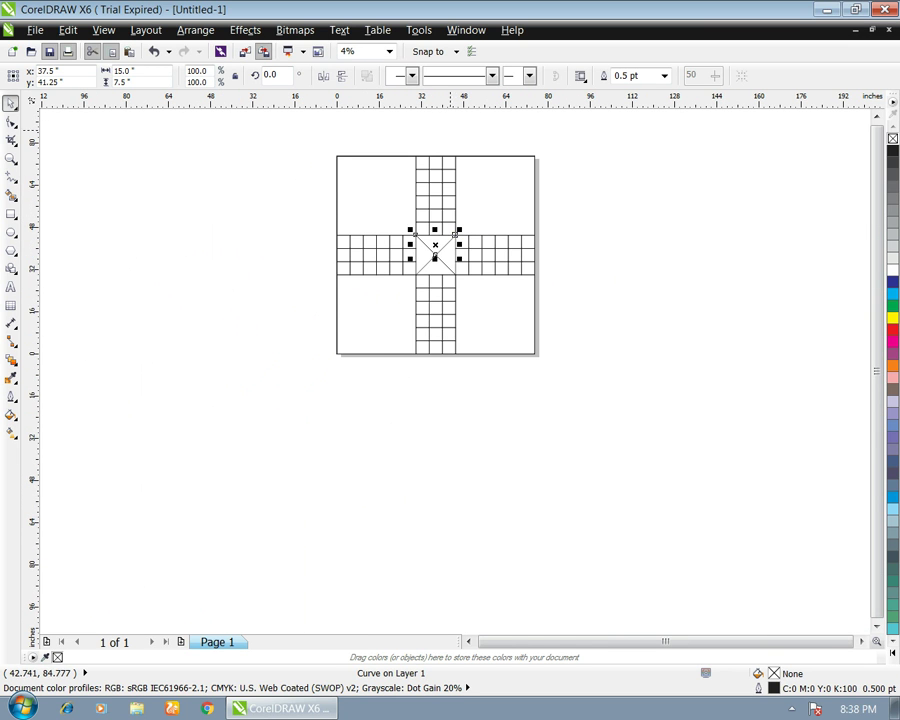
scroll(450, 127, "up", 1)
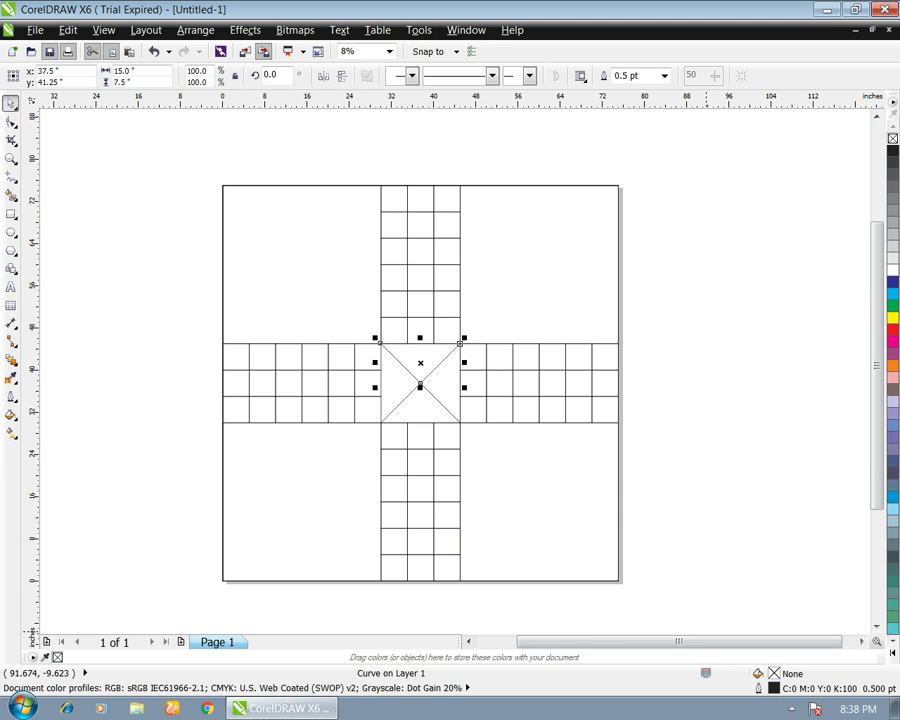
left_click(791, 708)
key("Escape")
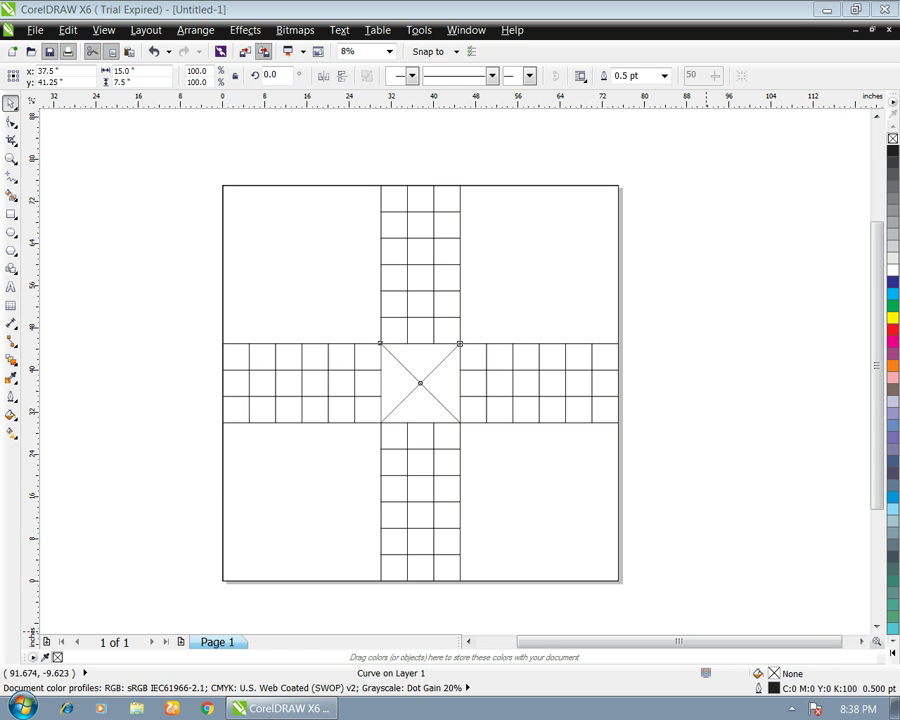